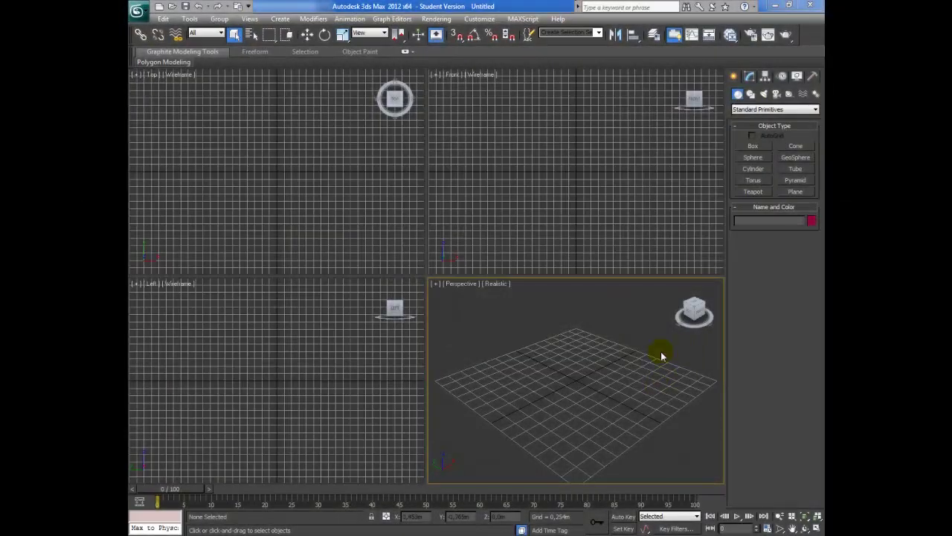
Create Sphere001 at the grid centre and scale it along Z into a tall egg
{"action": "left_click", "coordinate": [754, 158]}
{"action": "left_click_drag", "start_coordinate": [576, 379], "coordinate": [576, 402]}
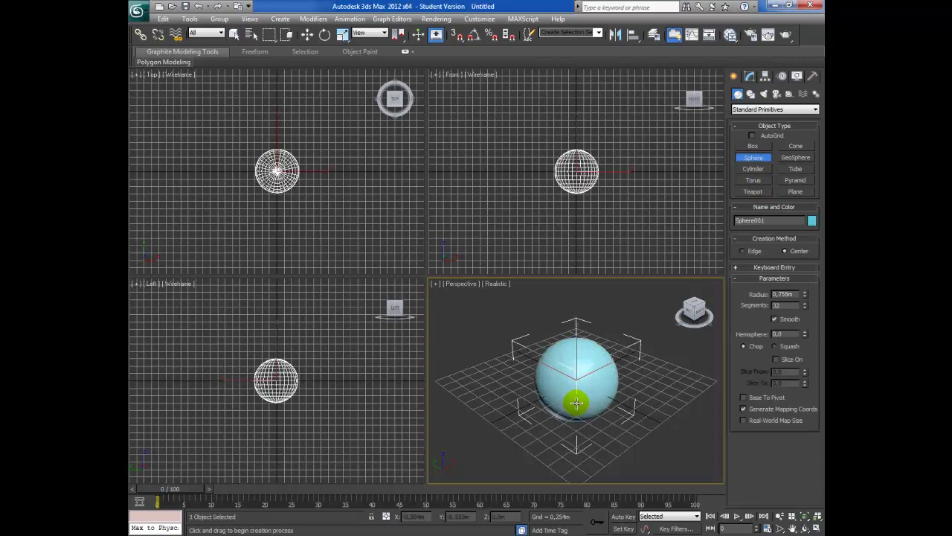
{"action": "left_click", "coordinate": [342, 35]}
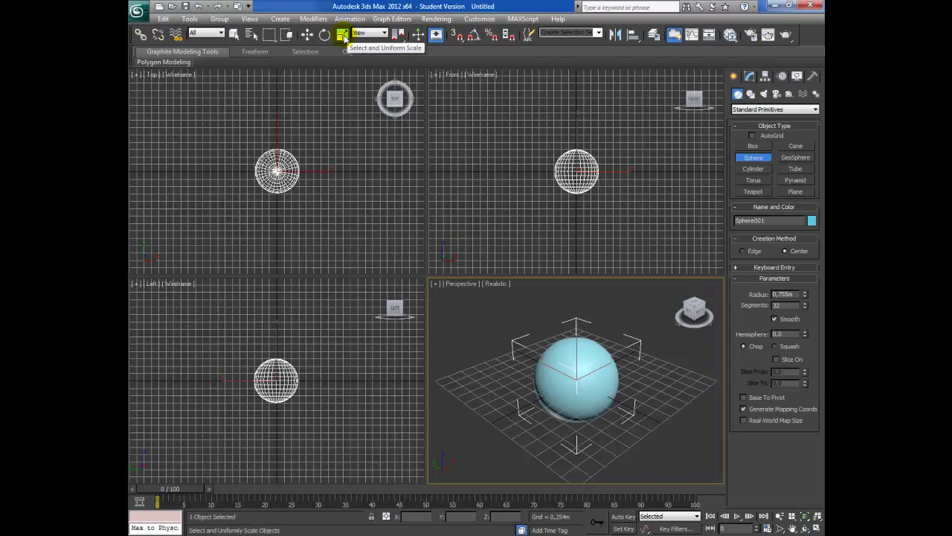
{"action": "left_click", "coordinate": [342, 35]}
{"action": "left_click_drag", "start_coordinate": [577, 335], "coordinate": [576, 307]}
{"action": "left_click", "coordinate": [639, 359]}
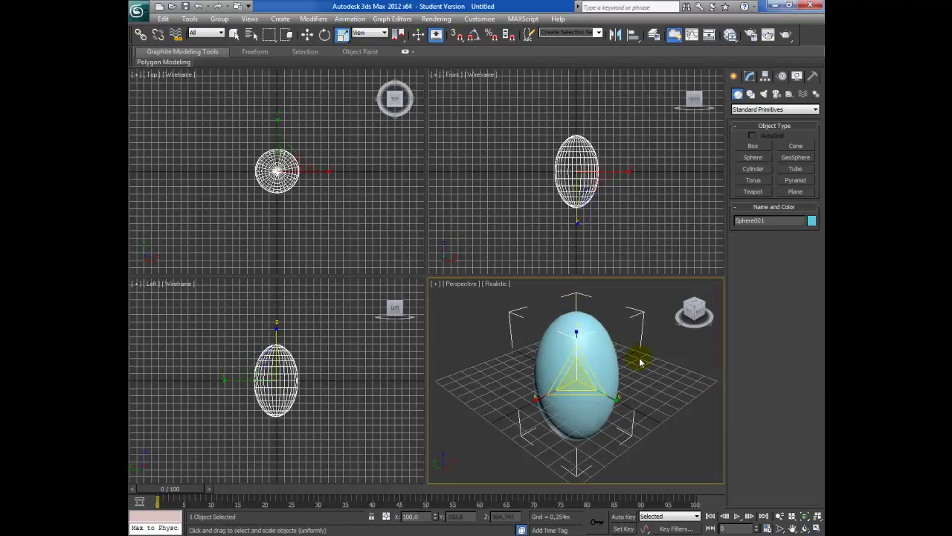
{"action": "left_click", "coordinate": [750, 94]}
In the Left view, draw a wavy line spline from above the egg's top down its side
{"action": "left_click", "coordinate": [791, 527]}
{"action": "right_click", "coordinate": [316, 395]}
{"action": "scroll", "coordinate": [291, 375], "scroll_direction": "up", "scroll_amount": 3}
{"action": "scroll", "coordinate": [282, 355], "scroll_direction": "up", "scroll_amount": 2}
{"action": "left_click", "coordinate": [751, 156]}
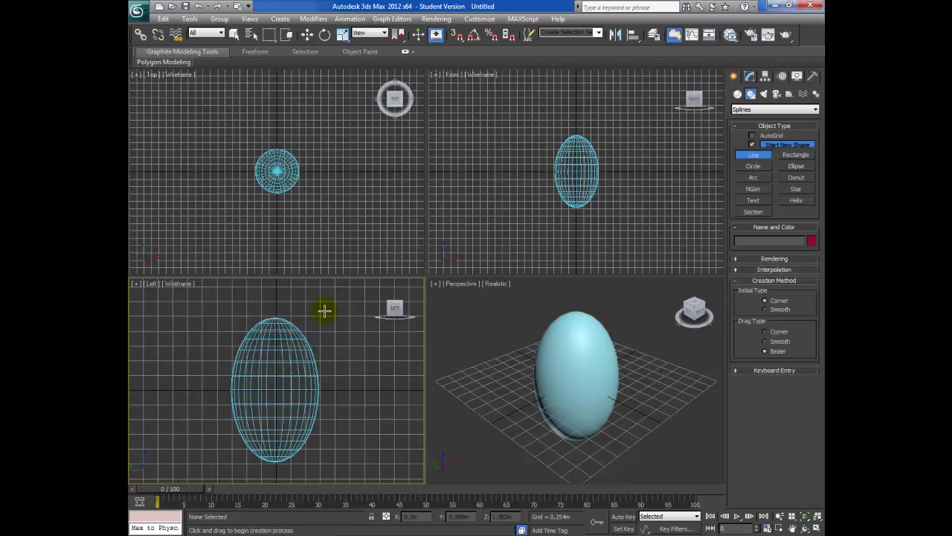
{"action": "left_click", "coordinate": [276, 318]}
{"action": "left_click", "coordinate": [288, 306]}
{"action": "left_click", "coordinate": [299, 308]}
{"action": "left_click", "coordinate": [305, 313]}
{"action": "mouse_move", "coordinate": [326, 344]}
{"action": "left_mouse_down"}
{"action": "mouse_move", "coordinate": [337, 417]}
{"action": "mouse_move", "coordinate": [328, 465]}
{"action": "left_mouse_up"}
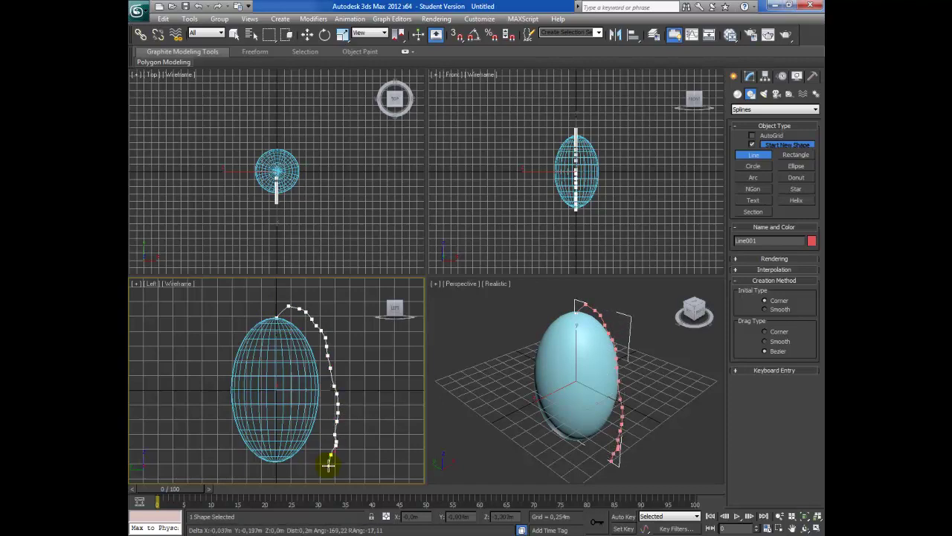
{"action": "right_click", "coordinate": [350, 439]}
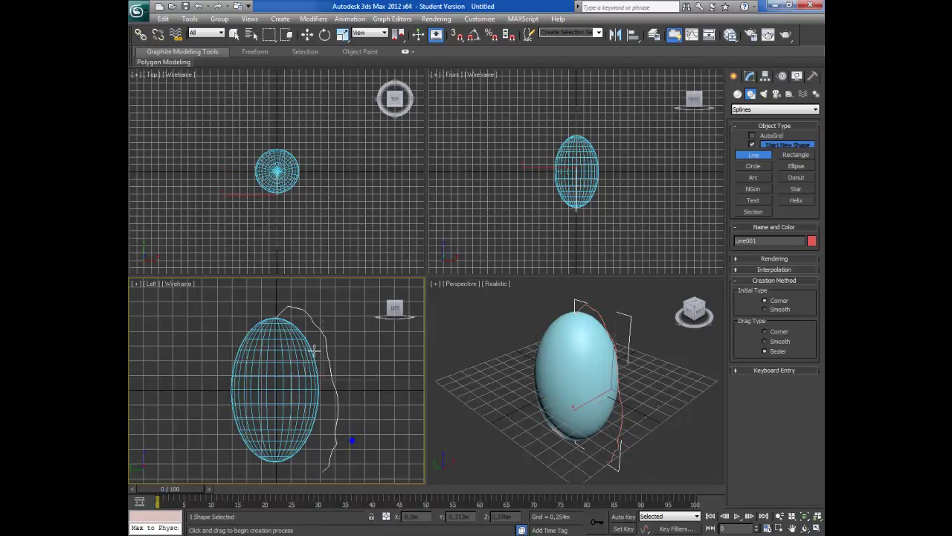
Refine Line001 at Vertex level to add extra points along the strand
{"action": "scroll", "coordinate": [285, 314], "scroll_direction": "up", "scroll_amount": 2}
{"action": "left_click", "coordinate": [749, 76]}
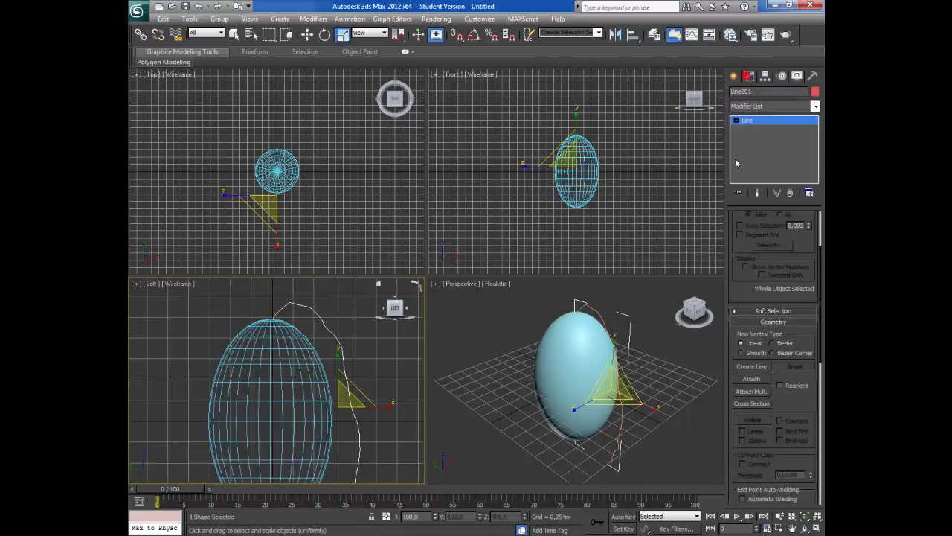
{"action": "left_click", "coordinate": [735, 120]}
{"action": "left_click", "coordinate": [758, 129]}
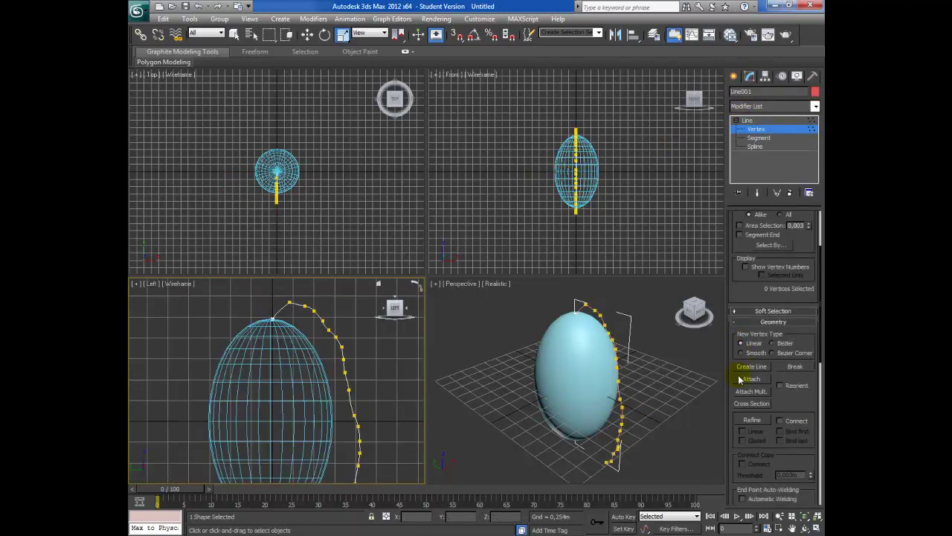
{"action": "left_click", "coordinate": [753, 421]}
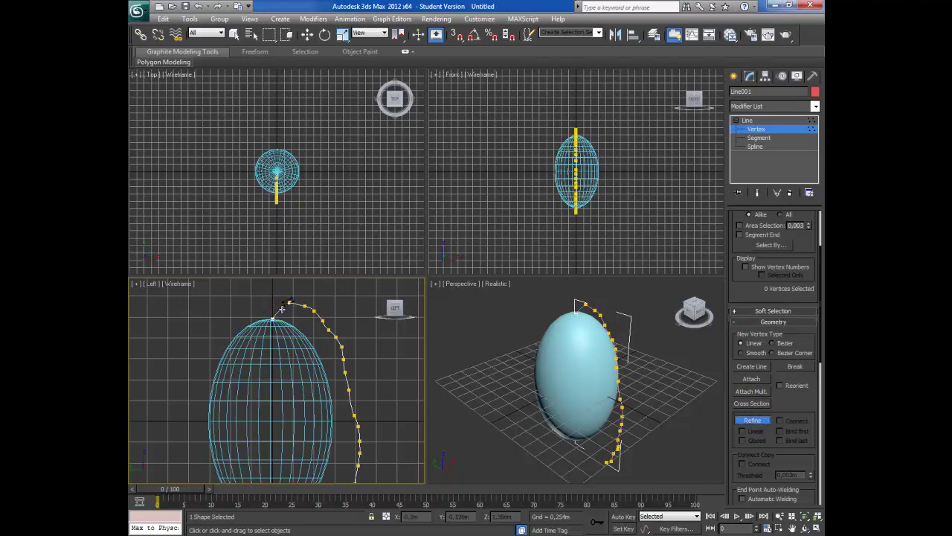
{"action": "scroll", "coordinate": [336, 304], "scroll_direction": "down", "scroll_amount": 2}
{"action": "scroll", "coordinate": [338, 320], "scroll_direction": "up", "scroll_amount": 2}
{"action": "right_click", "coordinate": [341, 309]}
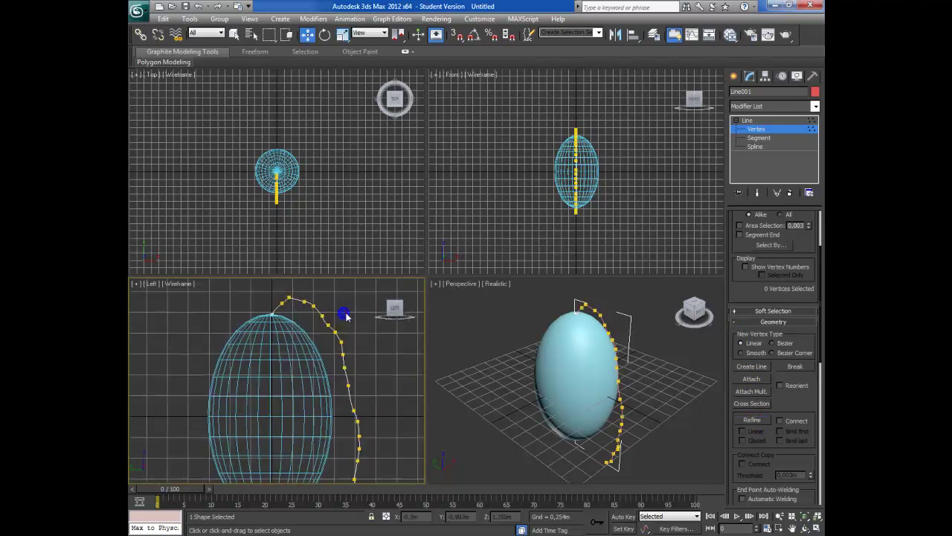
{"action": "scroll", "coordinate": [337, 309], "scroll_direction": "down", "scroll_amount": 2}
Move Line001's pivot to the egg's centre using Affect Pivot Only
{"action": "left_click", "coordinate": [734, 77]}
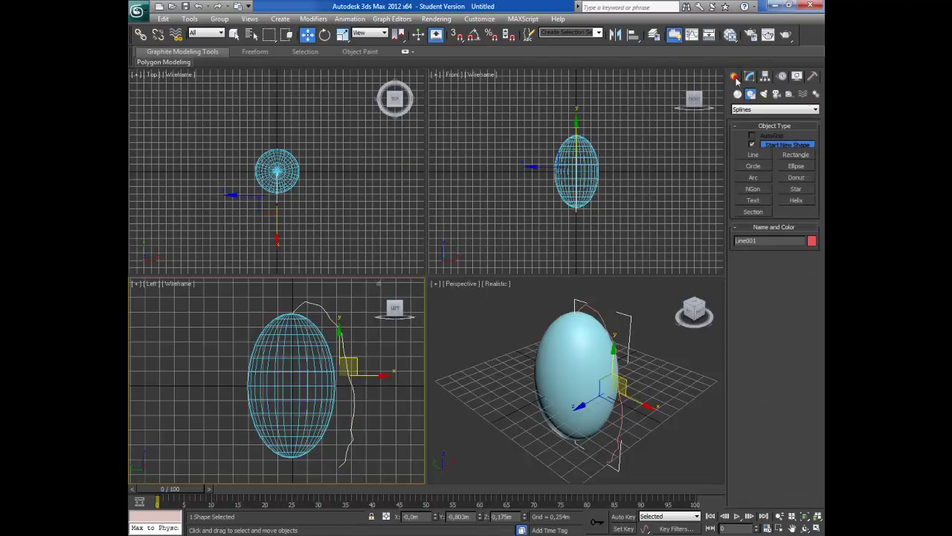
{"action": "left_click", "coordinate": [765, 76]}
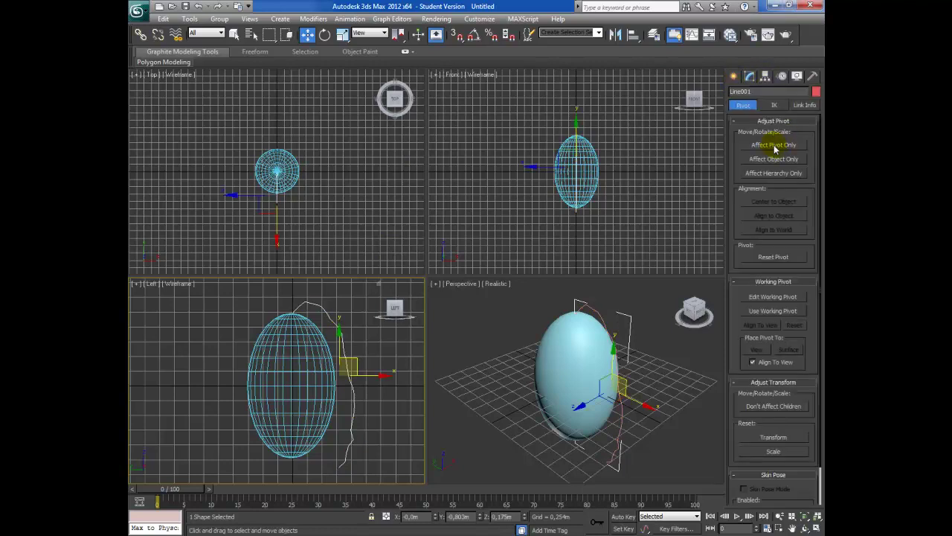
{"action": "left_click", "coordinate": [774, 146]}
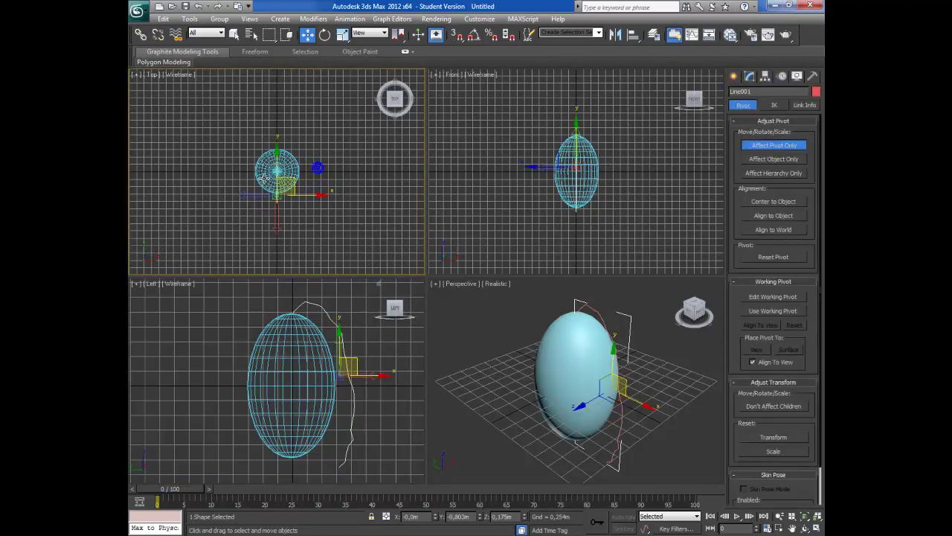
{"action": "scroll", "coordinate": [285, 182], "scroll_direction": "up", "scroll_amount": 3}
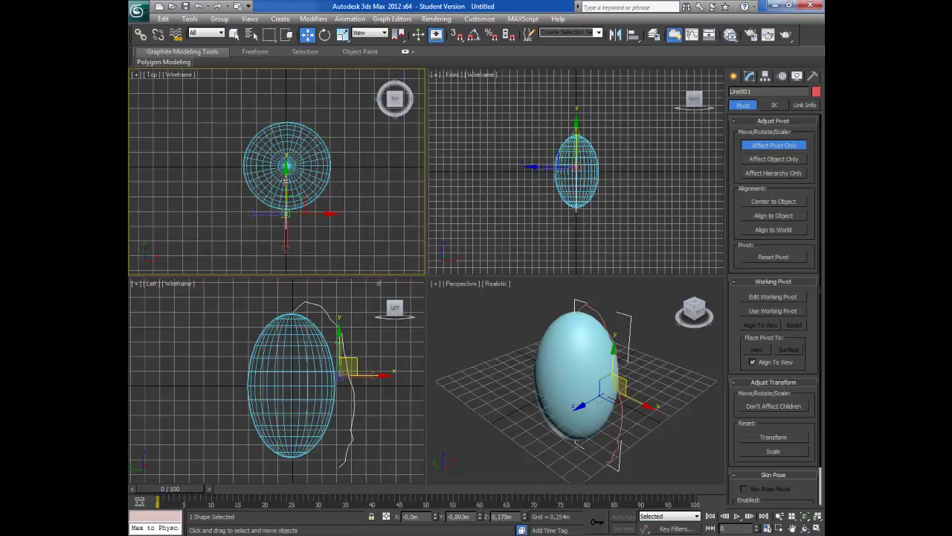
{"action": "left_click_drag", "start_coordinate": [285, 181], "coordinate": [288, 134]}
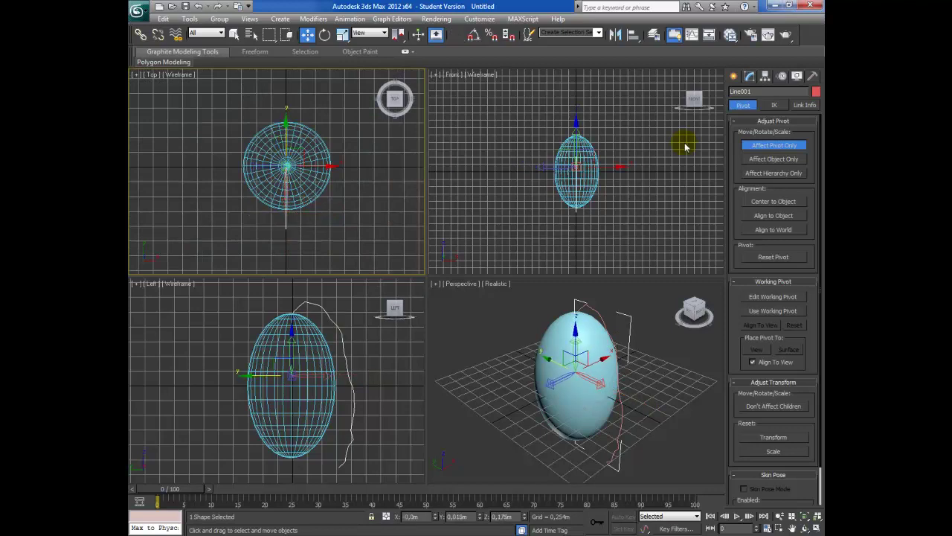
{"action": "left_click", "coordinate": [735, 75]}
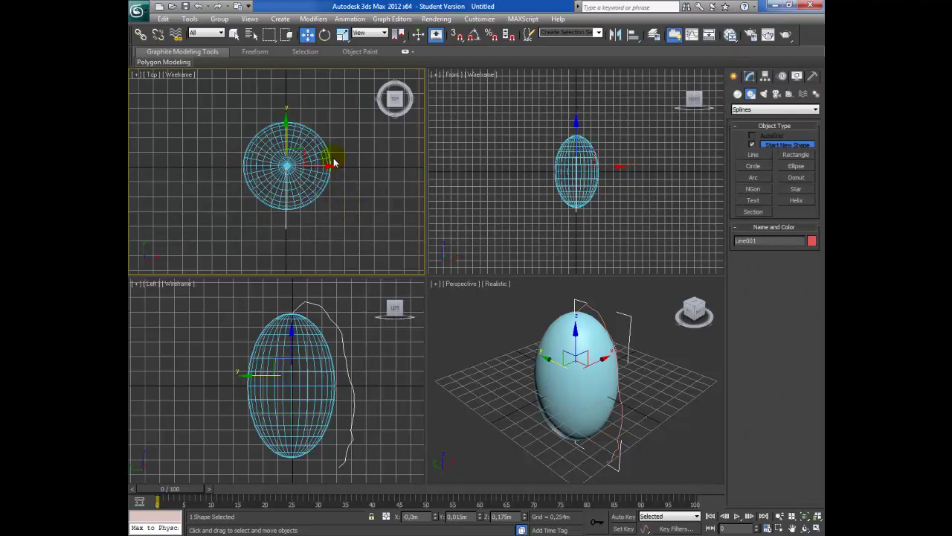
Shift-rotate the strand in the Top view to make the first copies around the egg
{"action": "left_click", "coordinate": [326, 34]}
{"action": "right_click", "coordinate": [345, 160]}
{"action": "left_click", "coordinate": [318, 201]}
{"action": "left_click_drag", "start_coordinate": [318, 201], "coordinate": [340, 182], "text": "shift"}
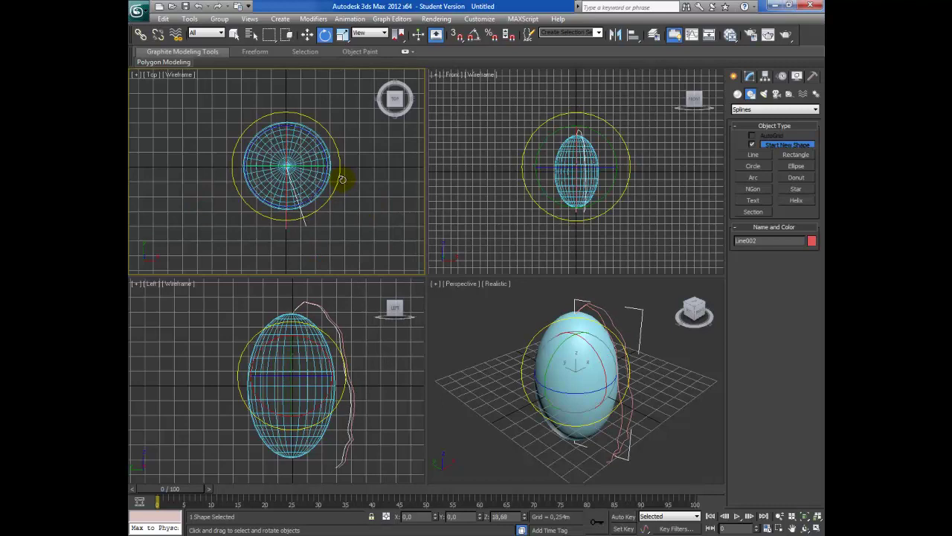
{"action": "left_click", "coordinate": [476, 318]}
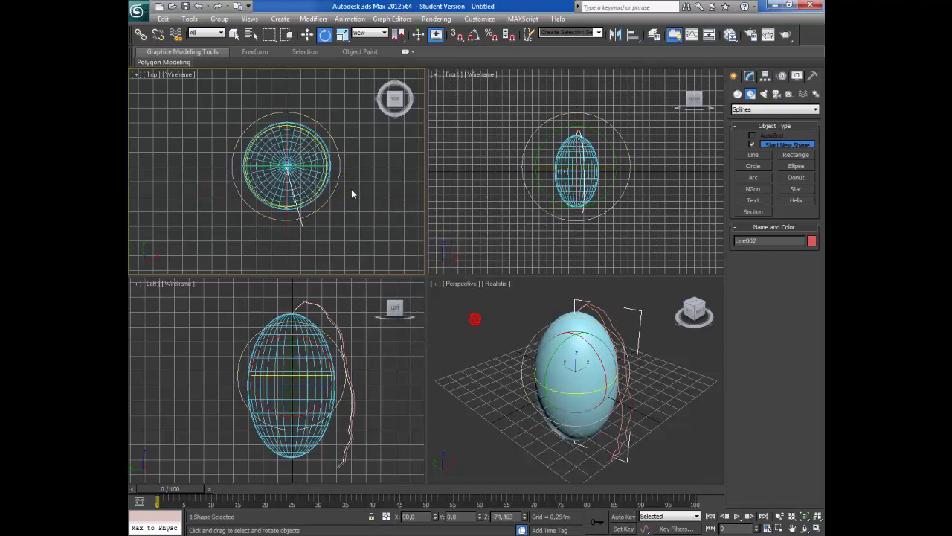
{"action": "left_click_drag", "start_coordinate": [336, 185], "coordinate": [340, 160], "text": "shift"}
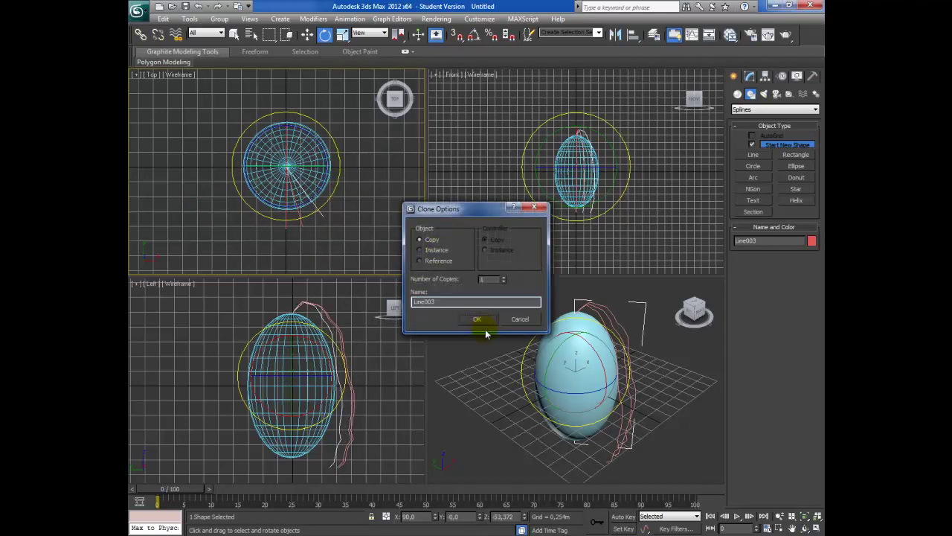
{"action": "left_click_drag", "start_coordinate": [283, 231], "coordinate": [361, 182]}
{"action": "left_click", "coordinate": [321, 212], "text": "ctrl"}
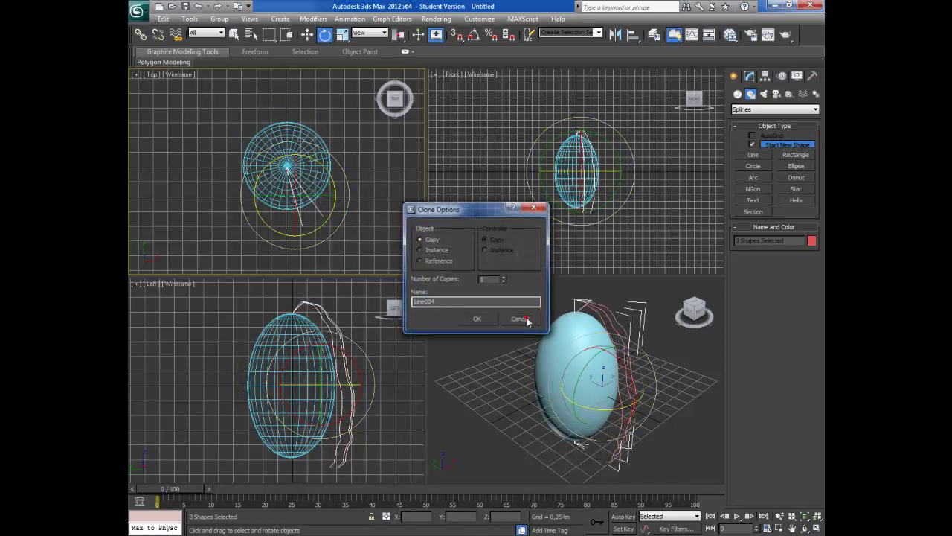
{"action": "left_click", "coordinate": [527, 320]}
{"action": "left_click", "coordinate": [320, 210]}
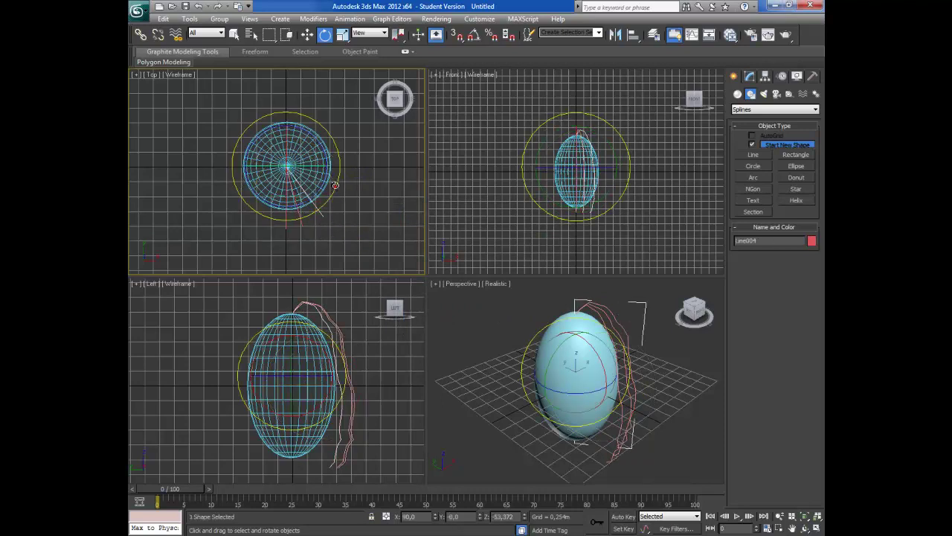
Rotate out several more strand copies around the egg, confirming each clone
{"action": "mouse_move", "coordinate": [335, 185]}
{"action": "left_mouse_down", "text": "shift"}
{"action": "mouse_move", "coordinate": [347, 160]}
{"action": "mouse_move", "coordinate": [315, 99]}
{"action": "left_mouse_up", "text": "shift"}
{"action": "left_click", "coordinate": [468, 318]}
{"action": "left_click", "coordinate": [468, 318]}
{"action": "left_click", "coordinate": [477, 318]}
{"action": "left_click", "coordinate": [477, 318]}
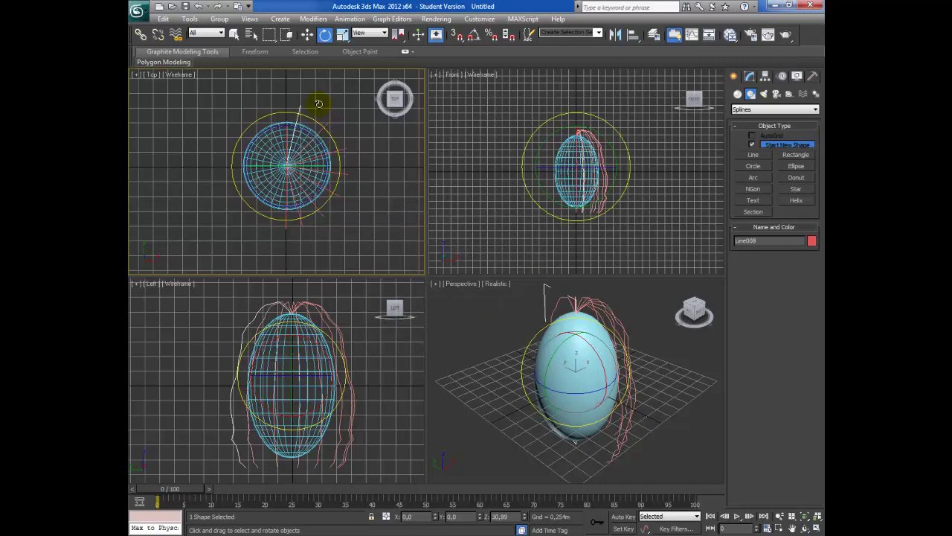
{"action": "left_click", "coordinate": [477, 318]}
{"action": "mouse_move", "coordinate": [334, 142]}
{"action": "left_mouse_down", "text": "shift"}
{"action": "mouse_move", "coordinate": [370, 189]}
{"action": "mouse_move", "coordinate": [361, 186]}
{"action": "left_mouse_up", "text": "shift"}
{"action": "left_click", "coordinate": [478, 316]}
{"action": "left_click", "coordinate": [476, 318]}
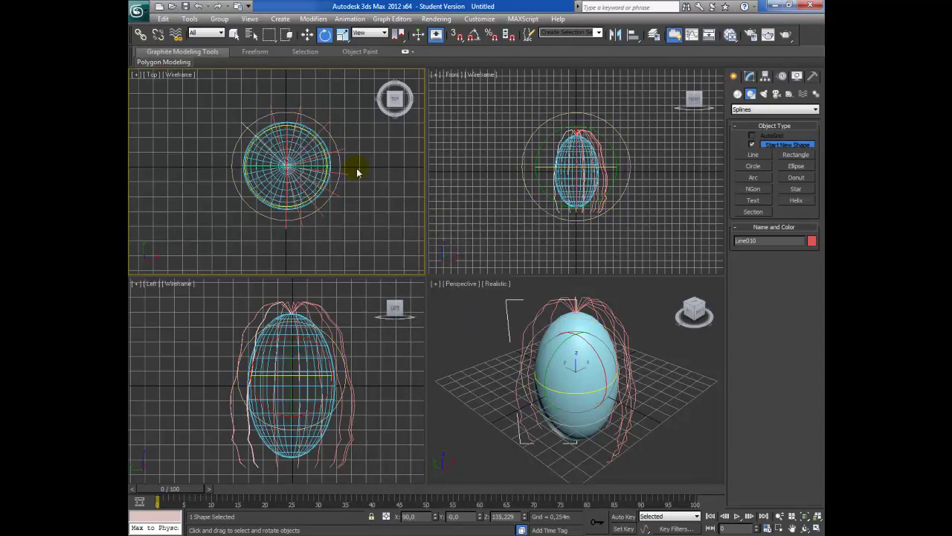
Add the final rotated copies, Line013 and Line014, to close the ring
{"action": "mouse_move", "coordinate": [338, 165]}
{"action": "left_mouse_down", "text": "shift"}
{"action": "mouse_move", "coordinate": [368, 181]}
{"action": "mouse_move", "coordinate": [334, 128]}
{"action": "left_mouse_up", "text": "shift"}
{"action": "left_click", "coordinate": [476, 319]}
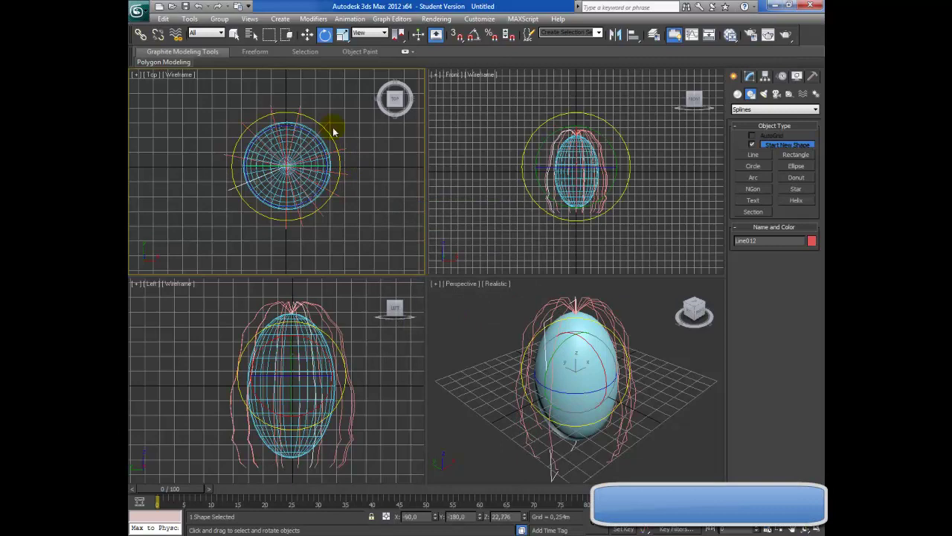
{"action": "left_click", "coordinate": [485, 321]}
{"action": "left_click_drag", "start_coordinate": [343, 164], "coordinate": [335, 143], "text": "shift"}
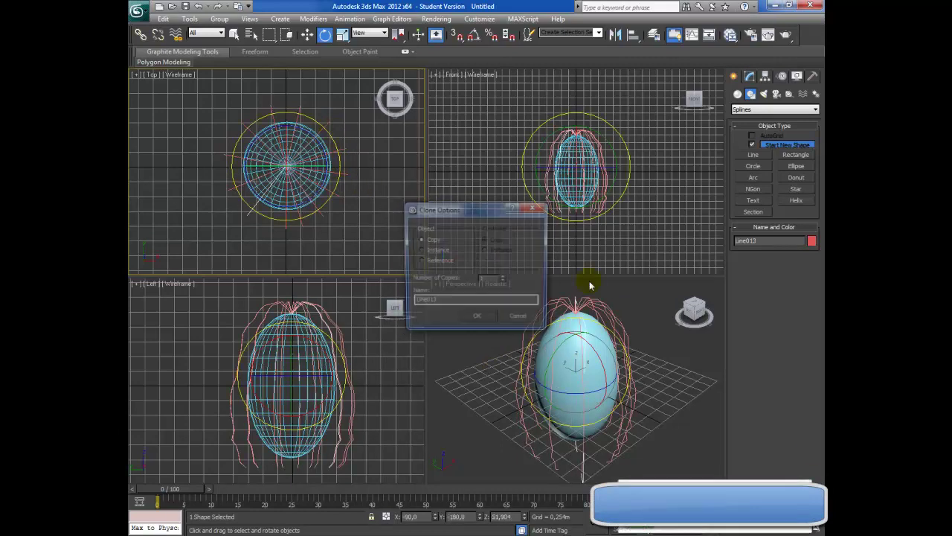
{"action": "left_click", "coordinate": [480, 319]}
{"action": "left_click_drag", "start_coordinate": [352, 188], "coordinate": [340, 155], "text": "shift"}
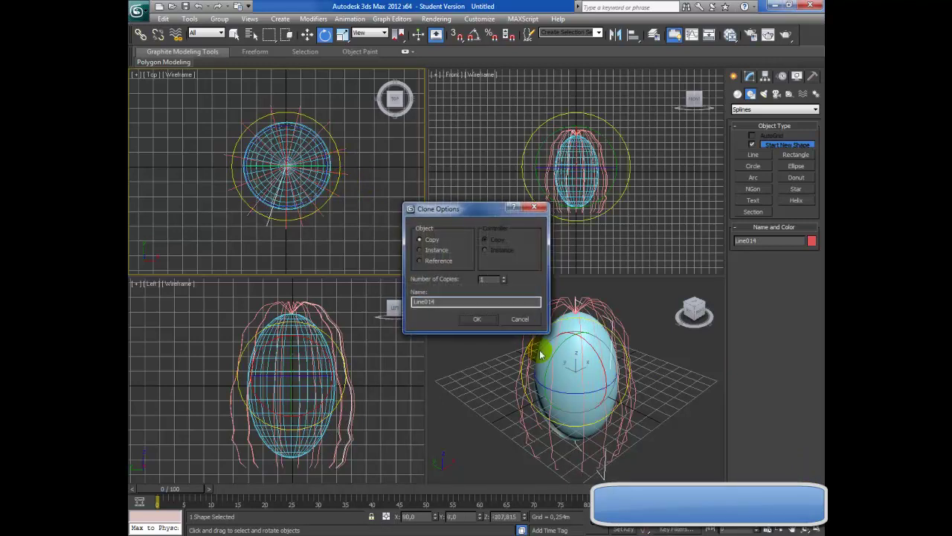
{"action": "left_click", "coordinate": [479, 318]}
{"action": "left_click", "coordinate": [750, 78]}
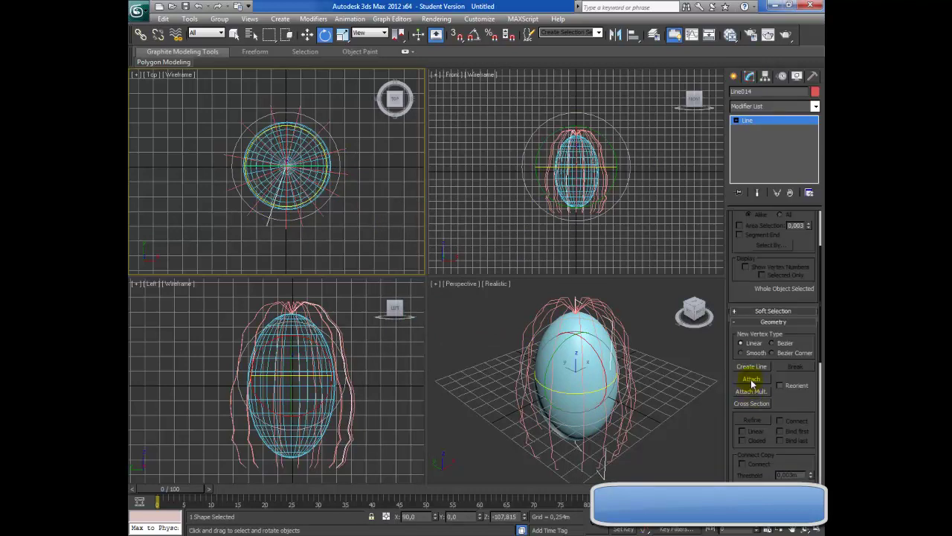
Attach every red guide-spline copy to Line014, then enter its Vertex level
{"action": "left_click", "coordinate": [751, 380]}
{"action": "left_click", "coordinate": [285, 217]}
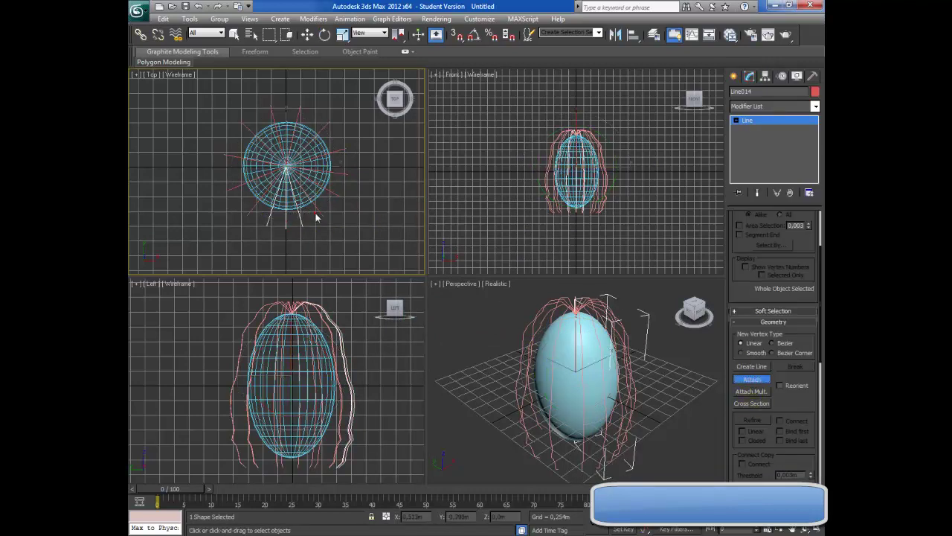
{"action": "left_click", "coordinate": [343, 179]}
{"action": "left_click", "coordinate": [332, 145]}
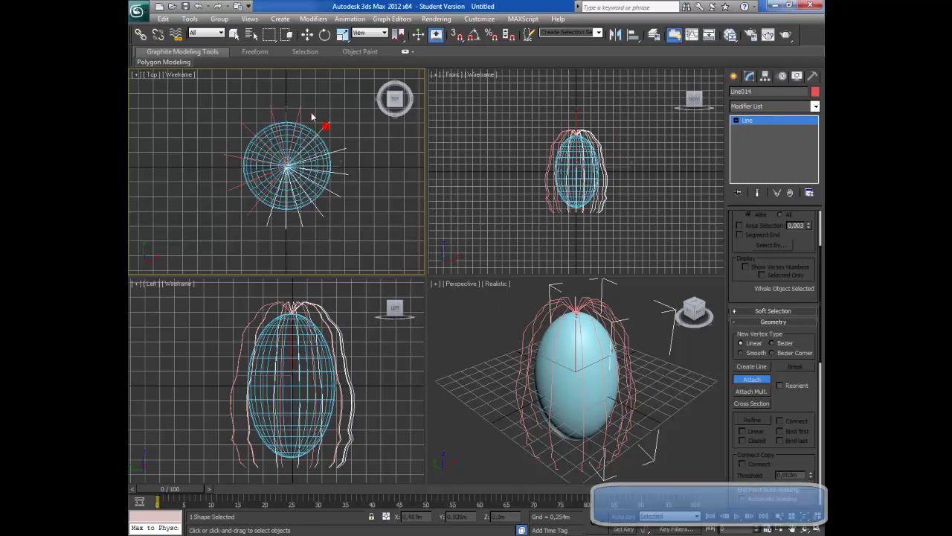
{"action": "left_click", "coordinate": [272, 110]}
{"action": "left_click", "coordinate": [249, 121]}
{"action": "left_click", "coordinate": [228, 154]}
{"action": "left_click", "coordinate": [230, 185]}
{"action": "left_click", "coordinate": [256, 209]}
{"action": "left_click", "coordinate": [787, 135]}
{"action": "left_click", "coordinate": [736, 120]}
{"action": "left_click", "coordinate": [753, 128]}
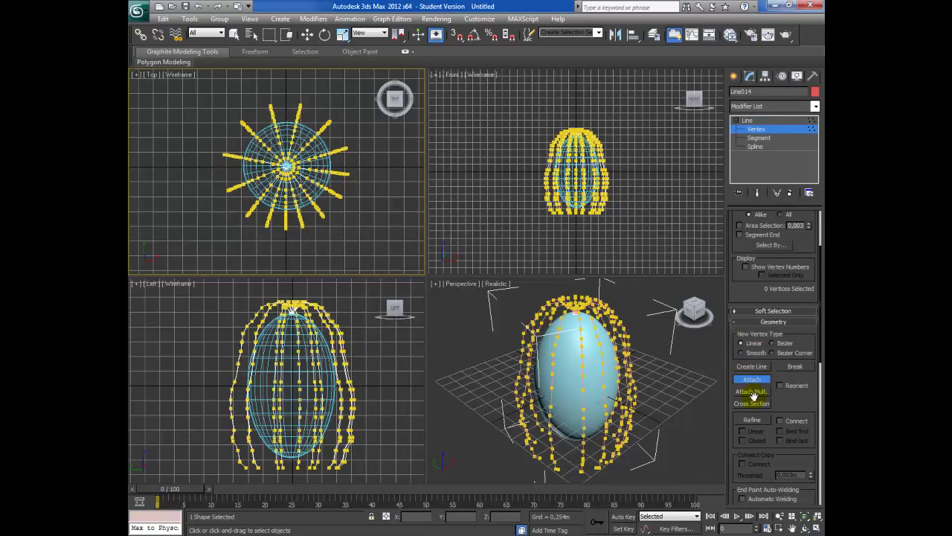
{"action": "left_click", "coordinate": [759, 138]}
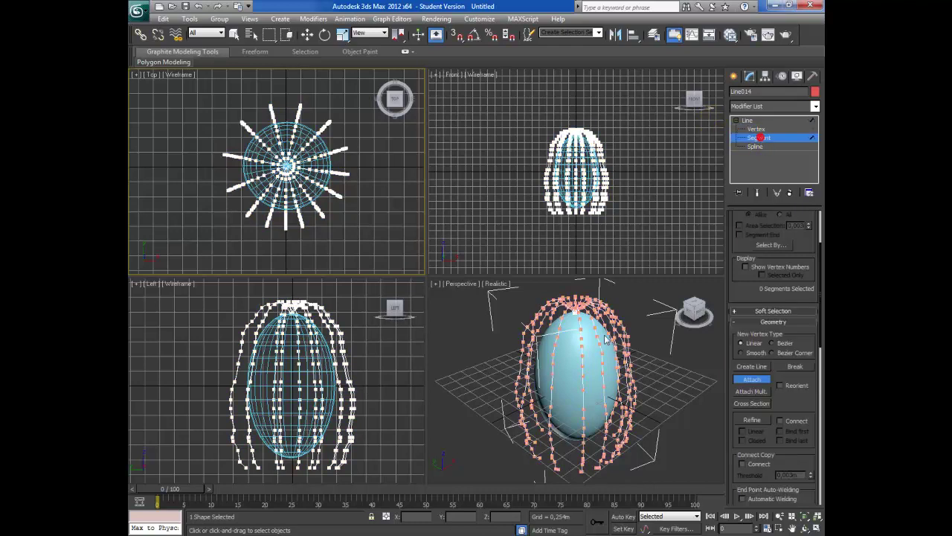
{"action": "left_click", "coordinate": [564, 340]}
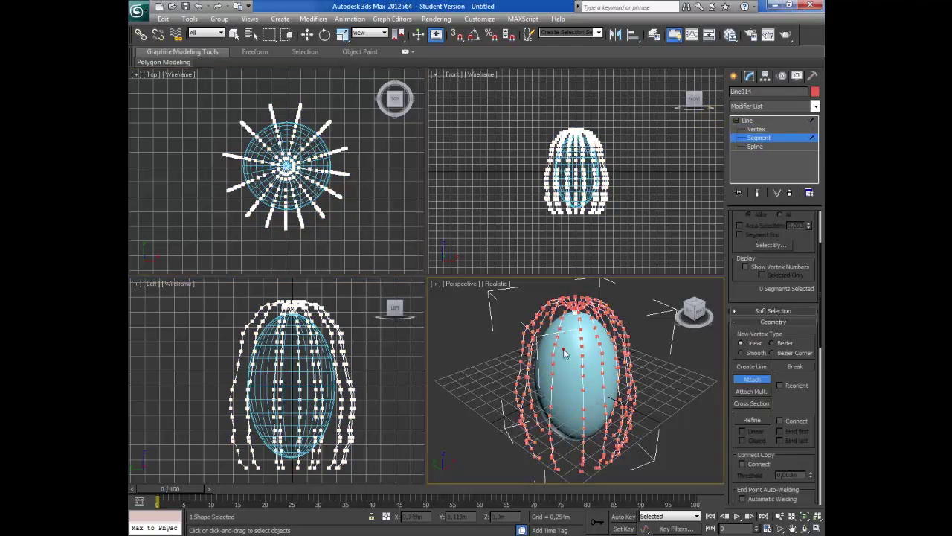
{"action": "left_click", "coordinate": [752, 379]}
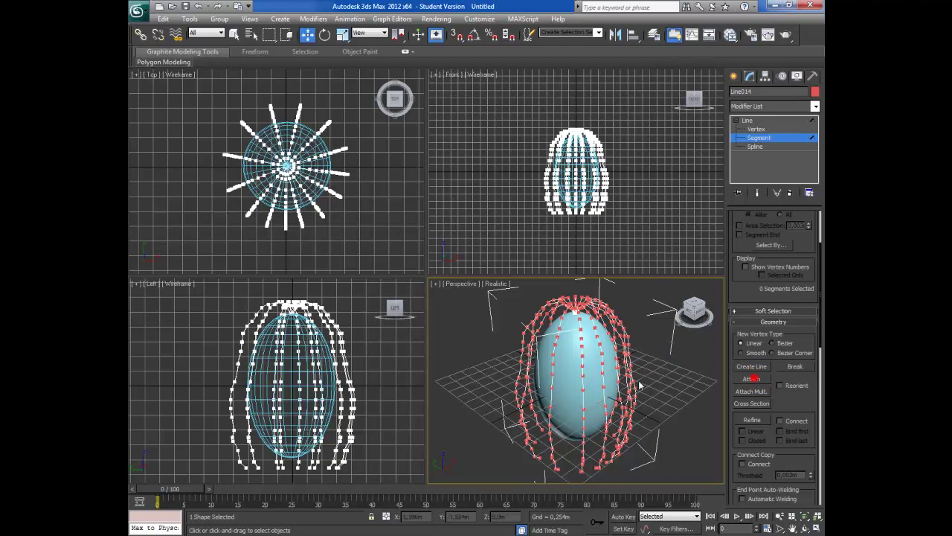
{"action": "left_click", "coordinate": [551, 391]}
{"action": "left_click", "coordinate": [562, 409]}
{"action": "left_click", "coordinate": [557, 406]}
{"action": "left_click", "coordinate": [563, 417]}
{"action": "left_click", "coordinate": [554, 439]}
{"action": "left_click", "coordinate": [559, 417]}
{"action": "left_click", "coordinate": [580, 435]}
{"action": "left_click", "coordinate": [579, 337]}
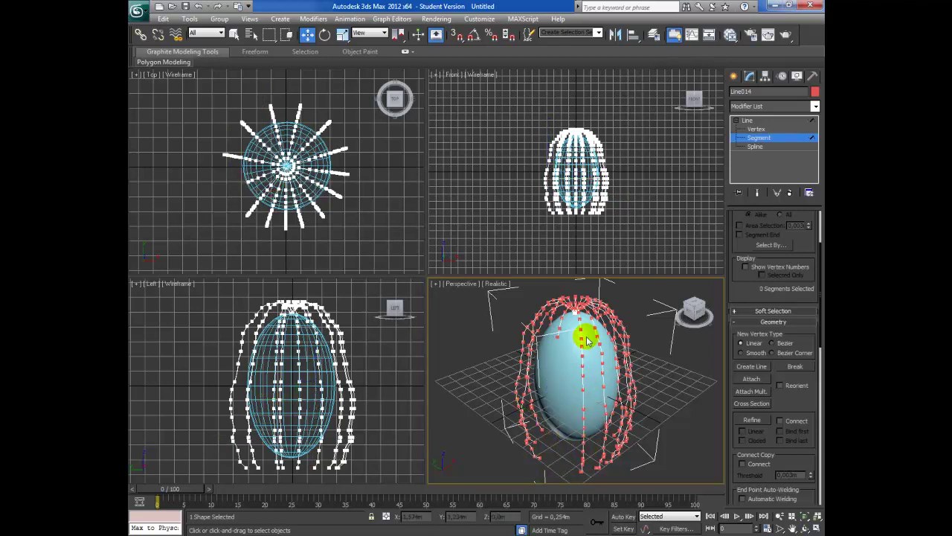
{"action": "left_click", "coordinate": [581, 397]}
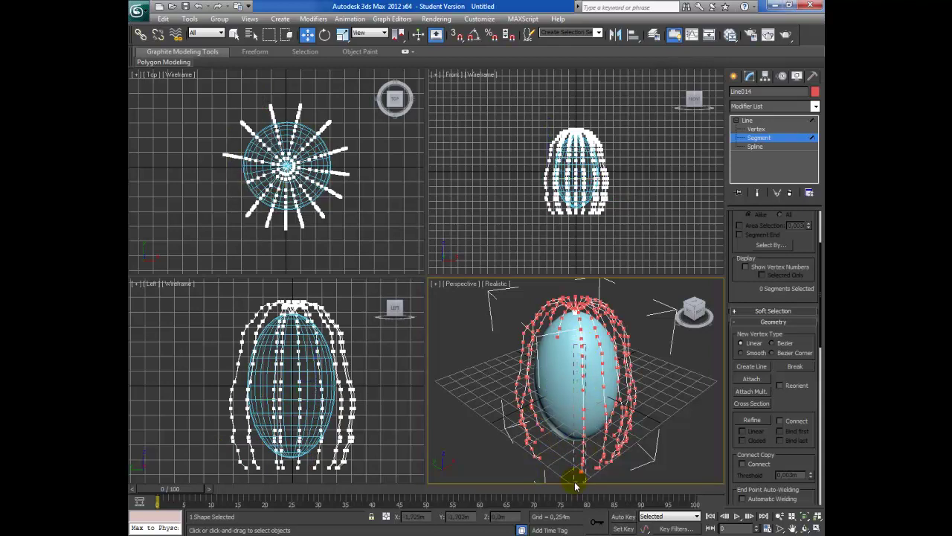
{"action": "left_click", "coordinate": [600, 361]}
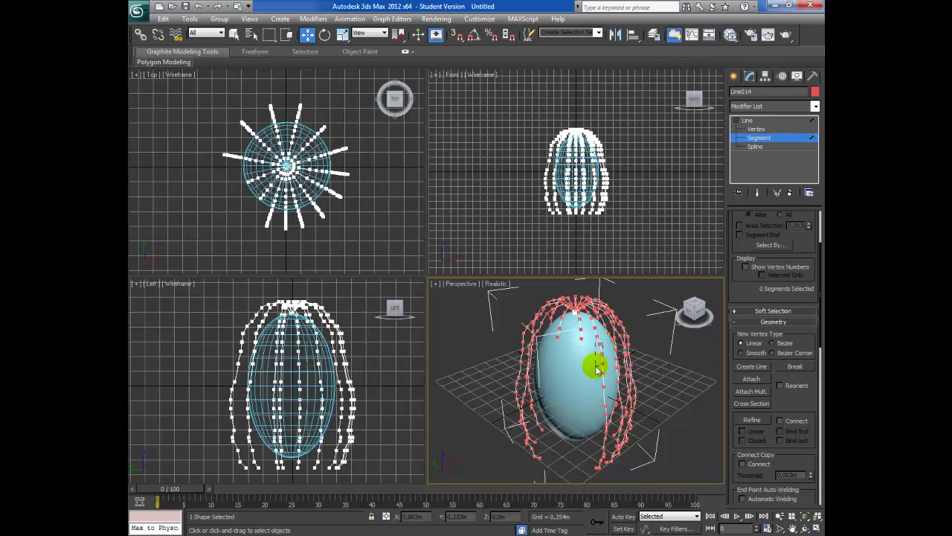
{"action": "left_click", "coordinate": [599, 403]}
{"action": "left_click", "coordinate": [607, 409]}
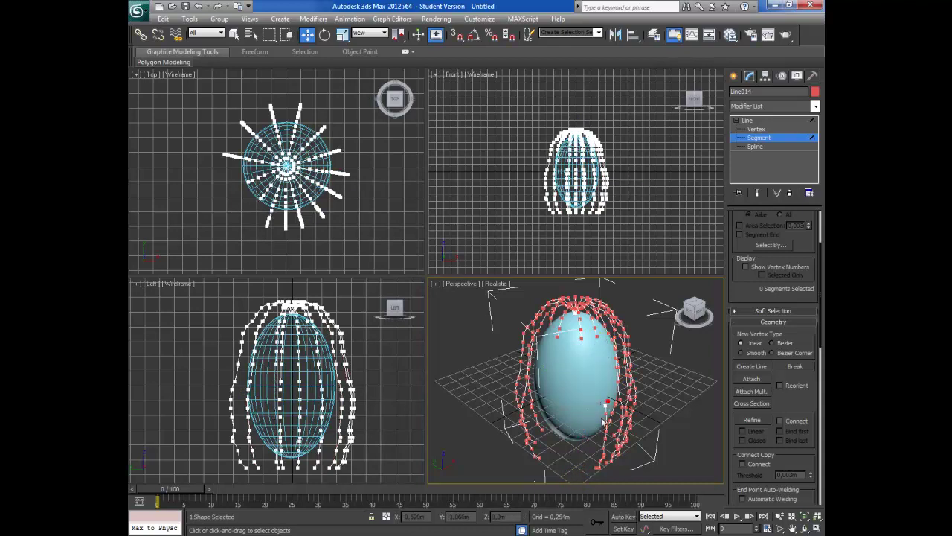
{"action": "left_click", "coordinate": [804, 527]}
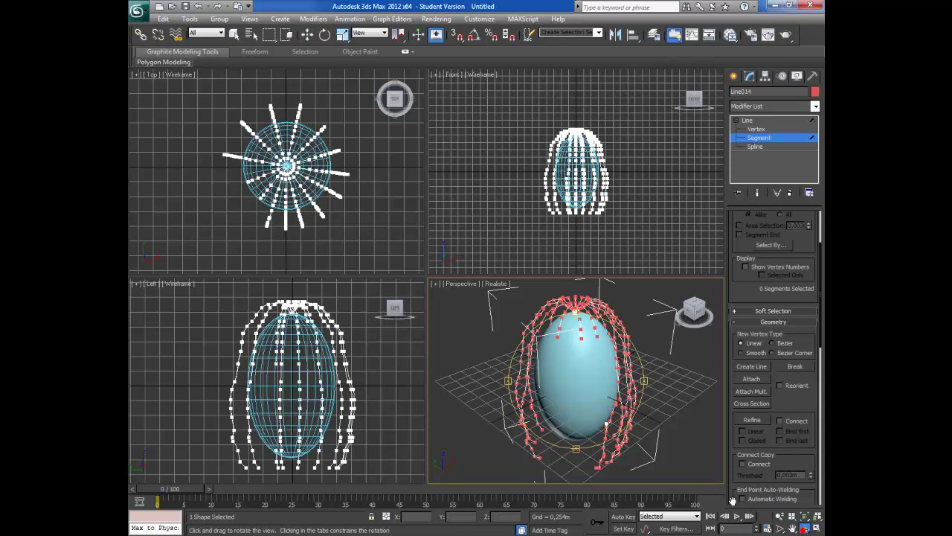
{"action": "left_click_drag", "start_coordinate": [596, 372], "coordinate": [553, 382]}
{"action": "right_click", "coordinate": [563, 393]}
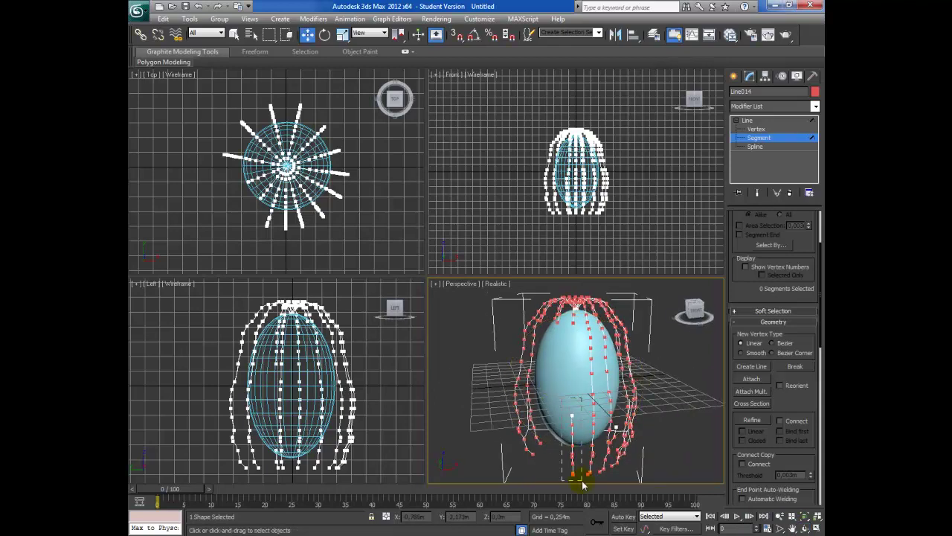
{"action": "left_click", "coordinate": [538, 423]}
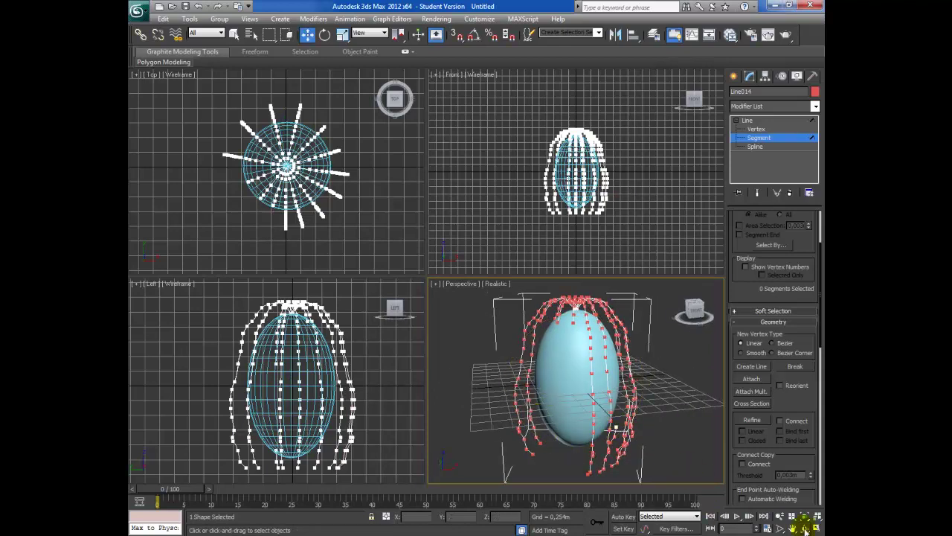
{"action": "left_click", "coordinate": [805, 528]}
{"action": "mouse_move", "coordinate": [559, 390]}
{"action": "left_mouse_down"}
{"action": "mouse_move", "coordinate": [510, 382]}
{"action": "mouse_move", "coordinate": [591, 383]}
{"action": "mouse_move", "coordinate": [585, 372]}
{"action": "mouse_move", "coordinate": [578, 395]}
{"action": "left_mouse_up"}
{"action": "right_click", "coordinate": [634, 196]}
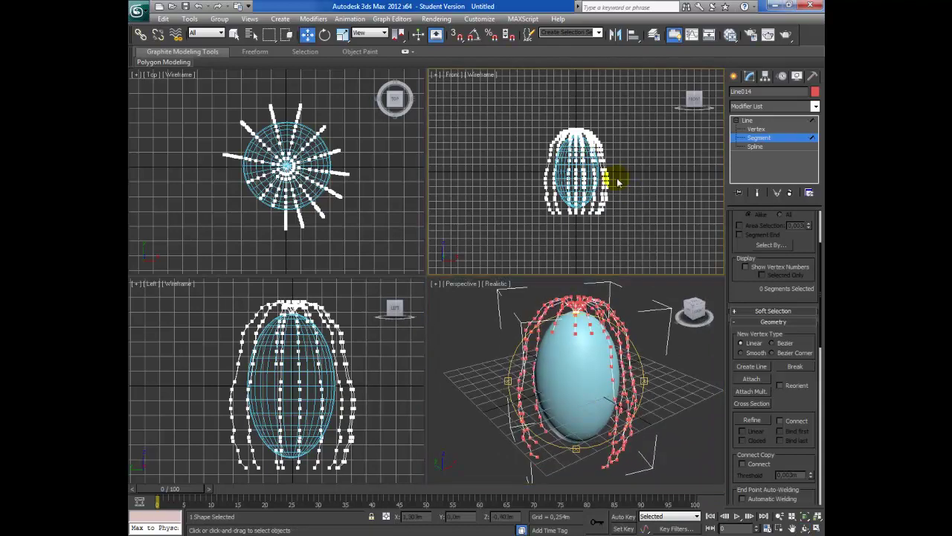
{"action": "scroll", "coordinate": [616, 181], "scroll_direction": "up", "scroll_amount": 2}
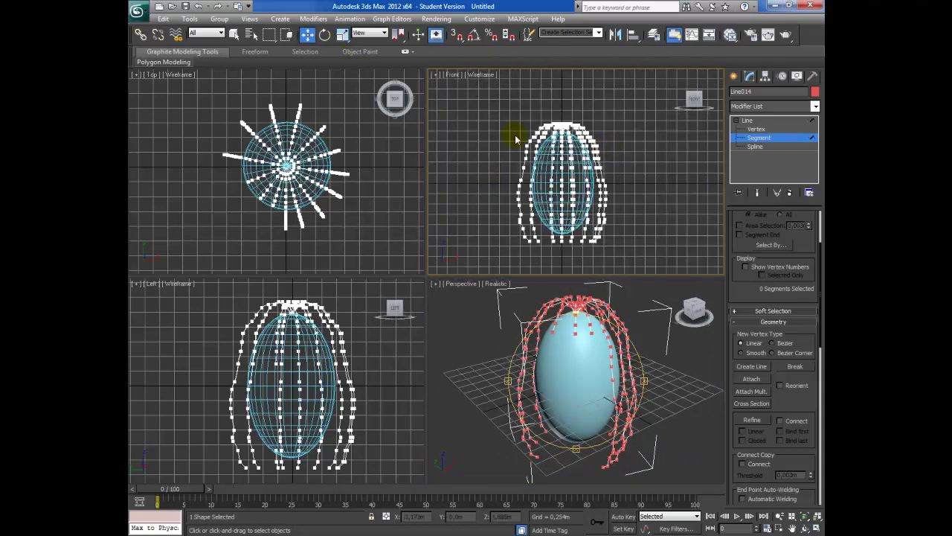
Move the whole Line014 spline cage down around the egg
{"action": "left_click", "coordinate": [747, 120]}
{"action": "right_click", "coordinate": [560, 144]}
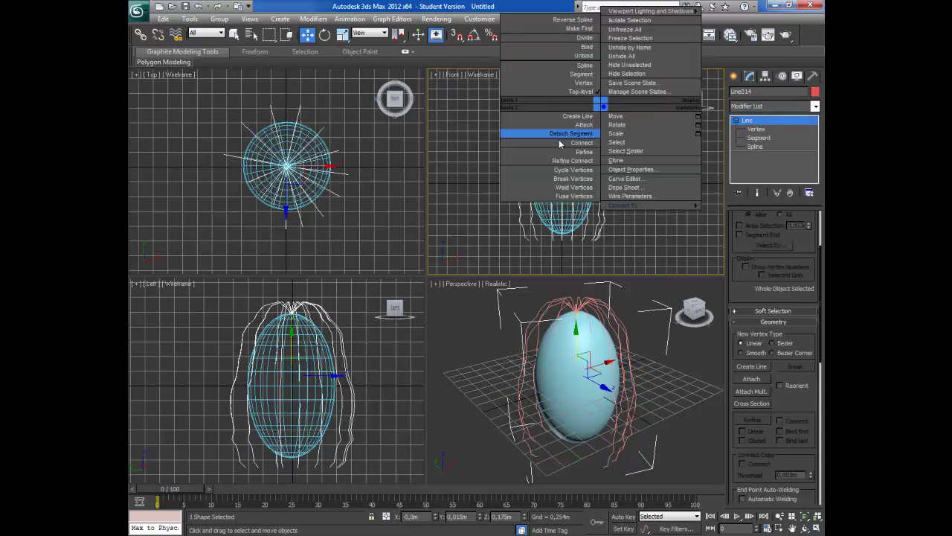
{"action": "left_click", "coordinate": [453, 153]}
{"action": "left_click_drag", "start_coordinate": [575, 175], "coordinate": [578, 184]}
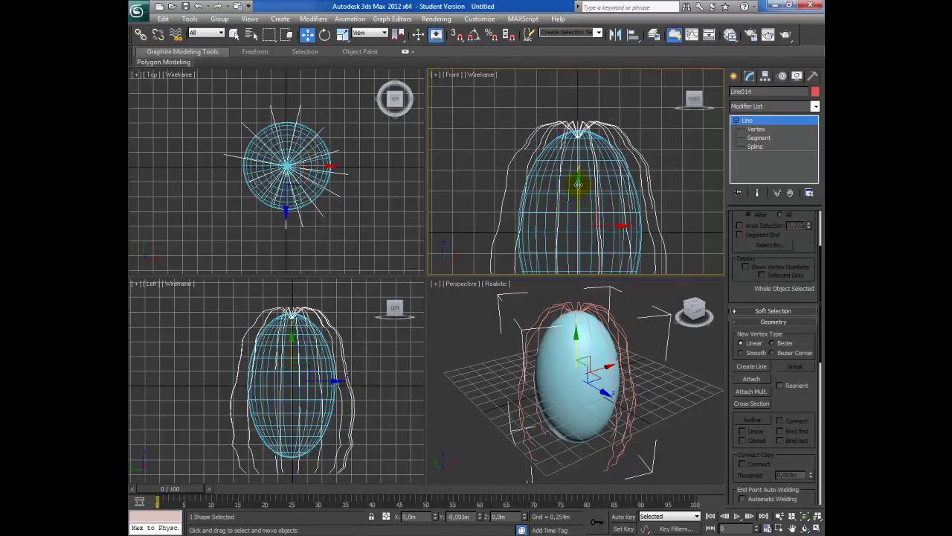
{"action": "left_click", "coordinate": [690, 186]}
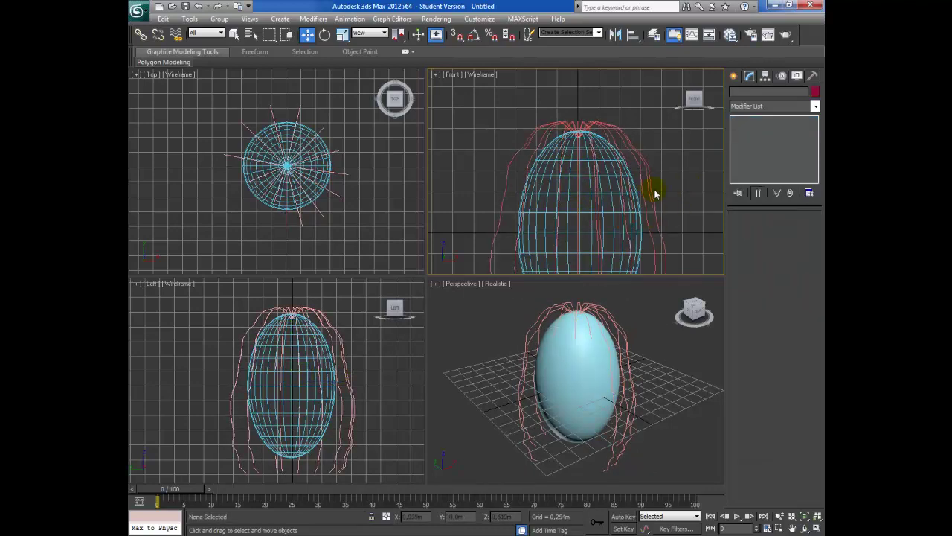
{"action": "left_click", "coordinate": [655, 194]}
At Segment level, select and adjust rings of 20 and 18 segments to make strands uneven
{"action": "key", "text": "2"}
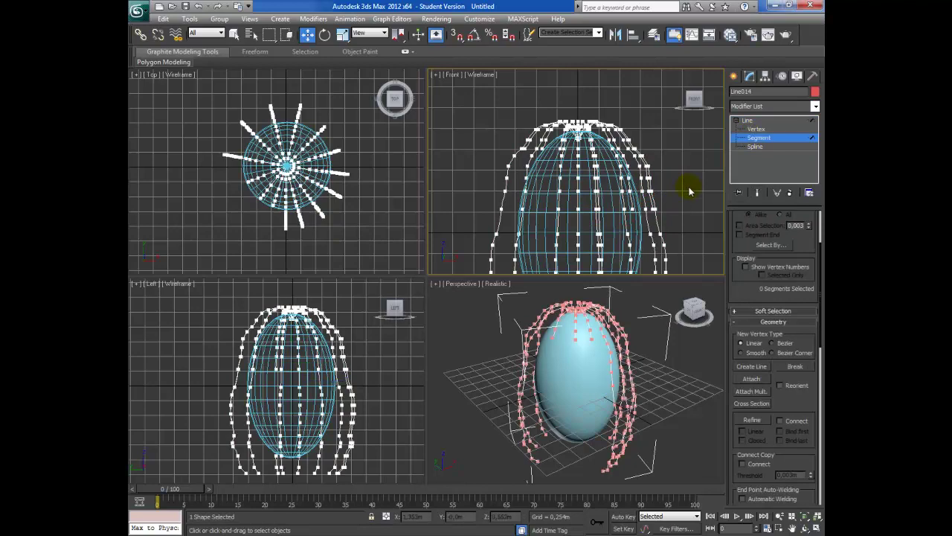
{"action": "scroll", "coordinate": [689, 190], "scroll_direction": "down", "scroll_amount": 2}
{"action": "left_click_drag", "start_coordinate": [638, 208], "coordinate": [637, 210]}
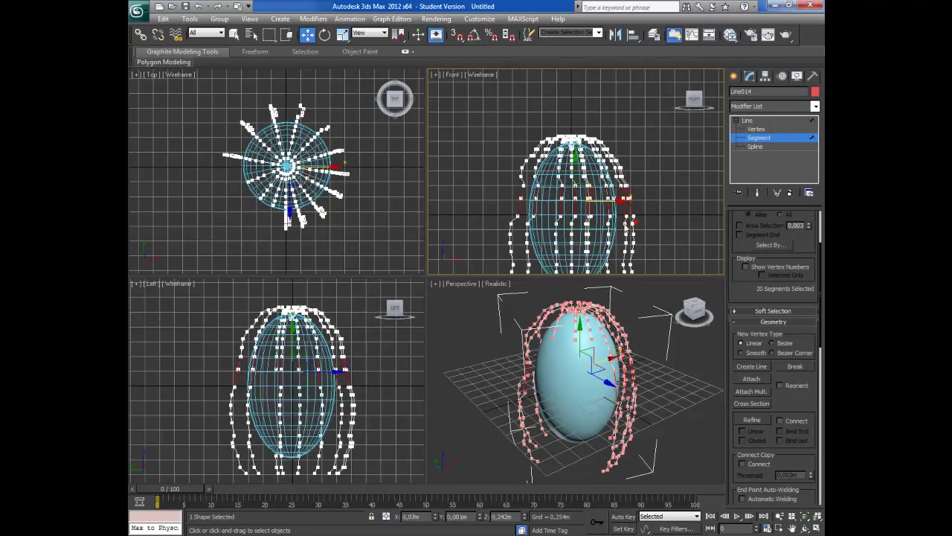
{"action": "left_click_drag", "start_coordinate": [590, 224], "coordinate": [592, 228]}
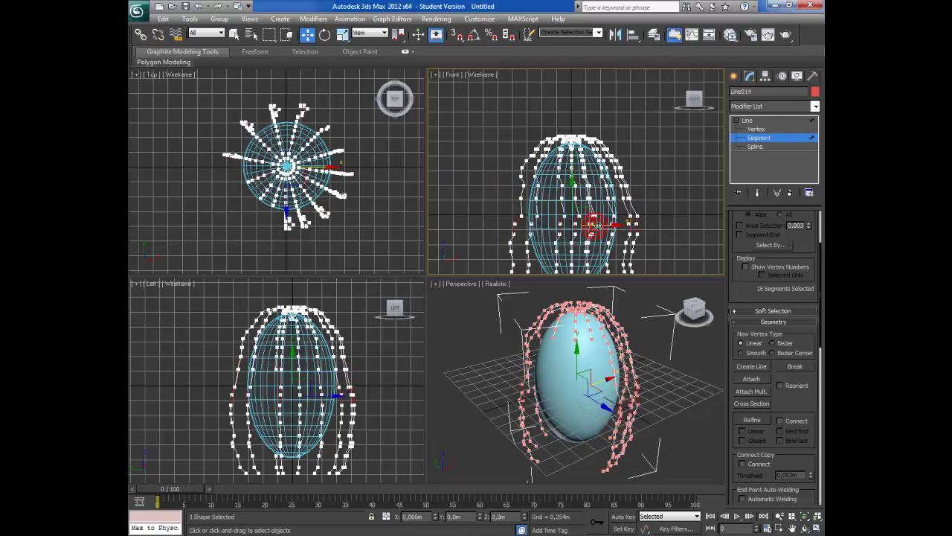
{"action": "scroll", "coordinate": [526, 237], "scroll_direction": "down", "scroll_amount": 2}
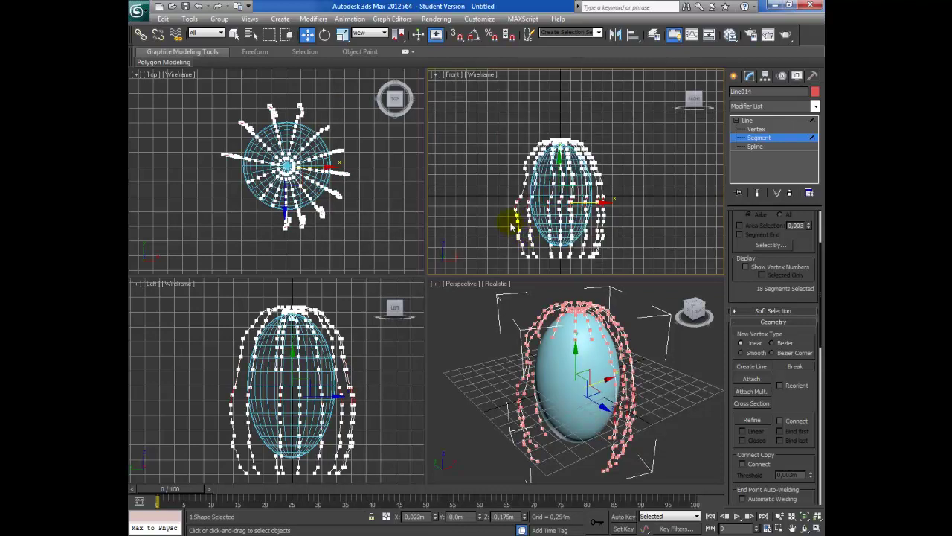
{"action": "left_click", "coordinate": [606, 223]}
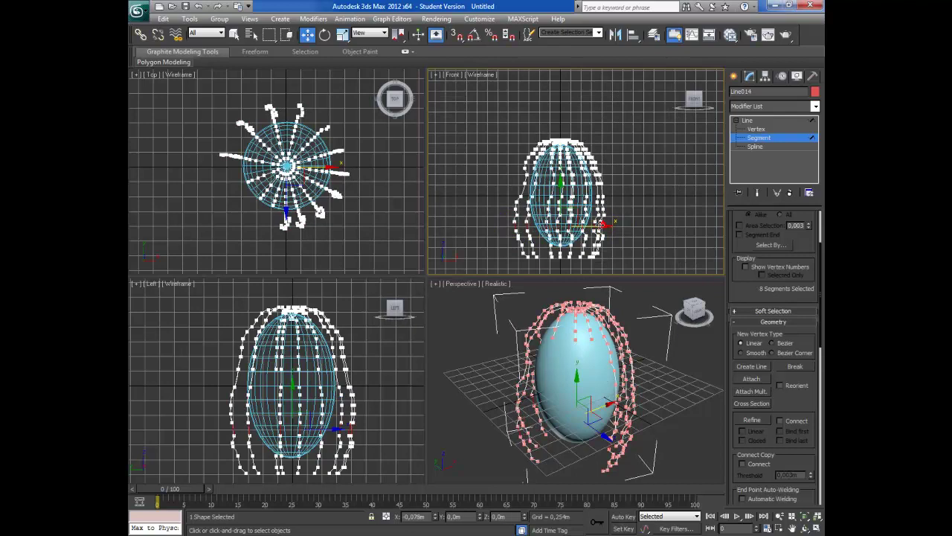
{"action": "left_click_drag", "start_coordinate": [516, 272], "coordinate": [601, 250]}
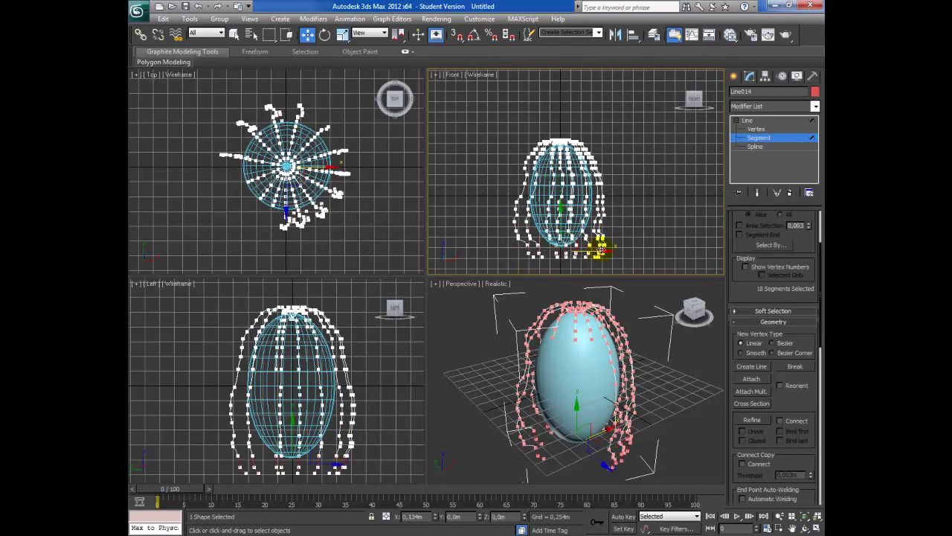
{"action": "left_click", "coordinate": [752, 120]}
Apply the Hair and Fur (WSM) modifier to Line014
{"action": "left_click", "coordinate": [735, 120]}
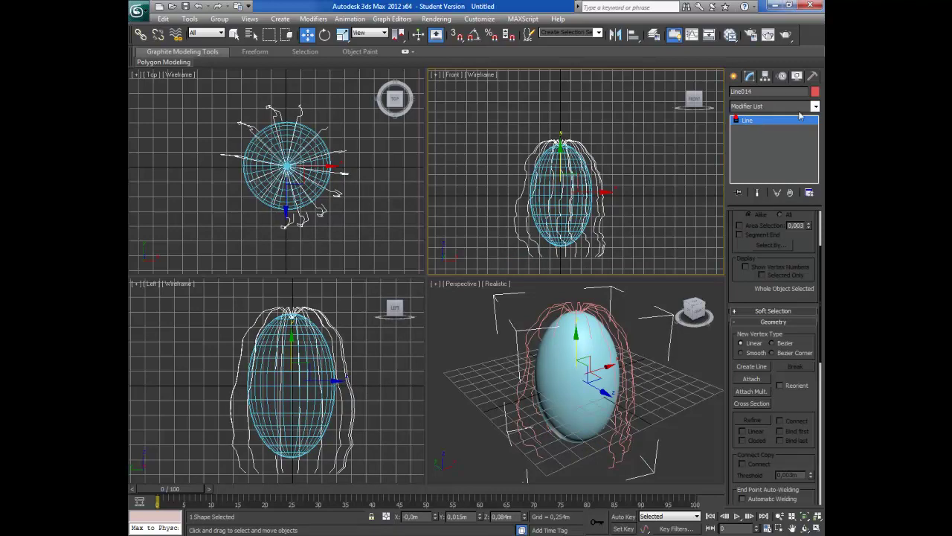
{"action": "left_click", "coordinate": [814, 106]}
{"action": "scroll", "coordinate": [766, 155], "scroll_direction": "down", "scroll_amount": 2}
{"action": "scroll", "coordinate": [766, 154], "scroll_direction": "down", "scroll_amount": 2}
{"action": "left_click", "coordinate": [776, 119]}
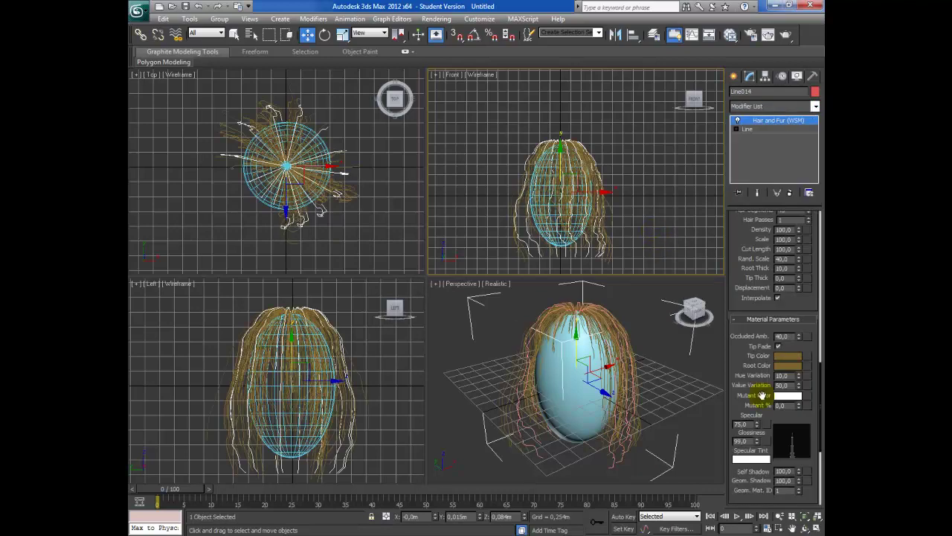
Set the hair tip colour to bright yellow
{"action": "left_click", "coordinate": [786, 359]}
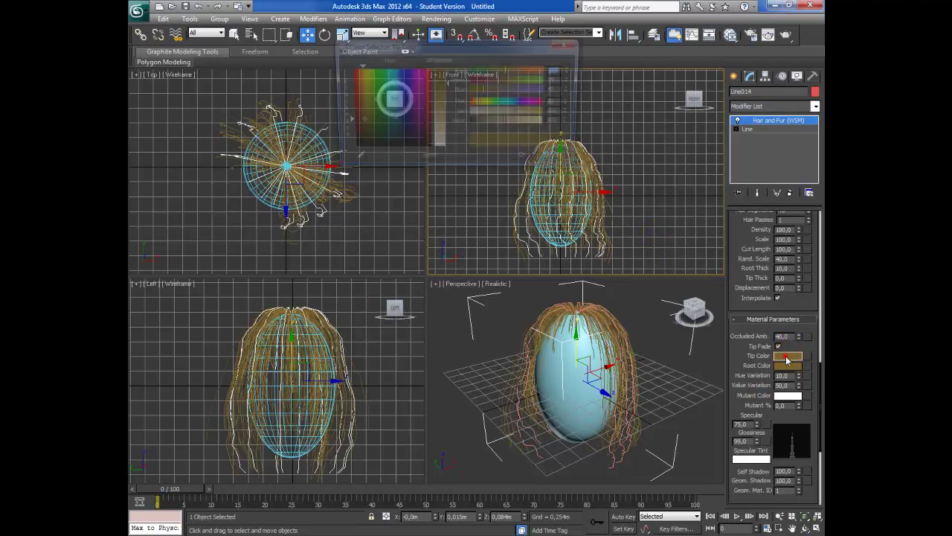
{"action": "left_click_drag", "start_coordinate": [395, 98], "coordinate": [365, 82]}
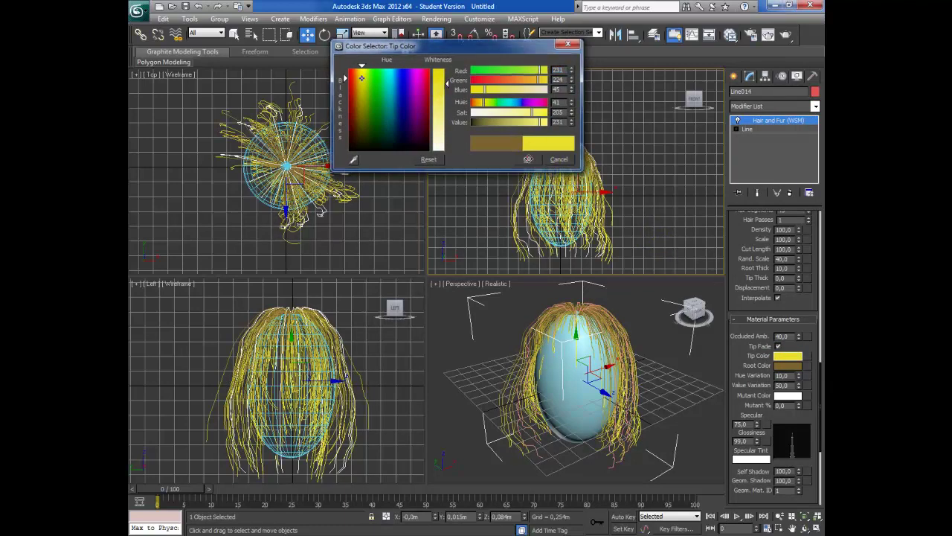
{"action": "left_click", "coordinate": [528, 160]}
Set Hair Count to 5000 in General Parameters
{"action": "scroll", "coordinate": [774, 364], "scroll_direction": "up", "scroll_amount": 2}
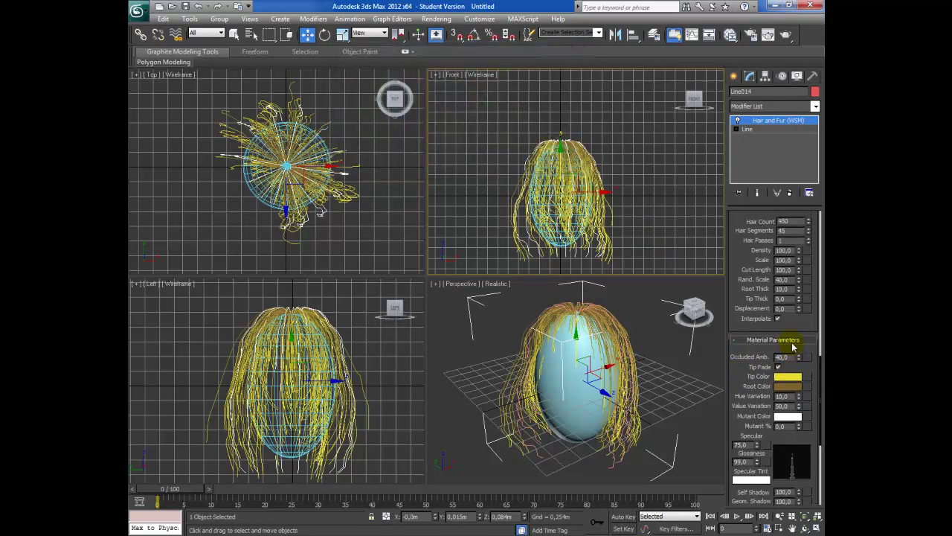
{"action": "scroll", "coordinate": [793, 347], "scroll_direction": "up", "scroll_amount": 2}
{"action": "scroll", "coordinate": [790, 274], "scroll_direction": "up", "scroll_amount": 1}
{"action": "type", "text": "5000"}
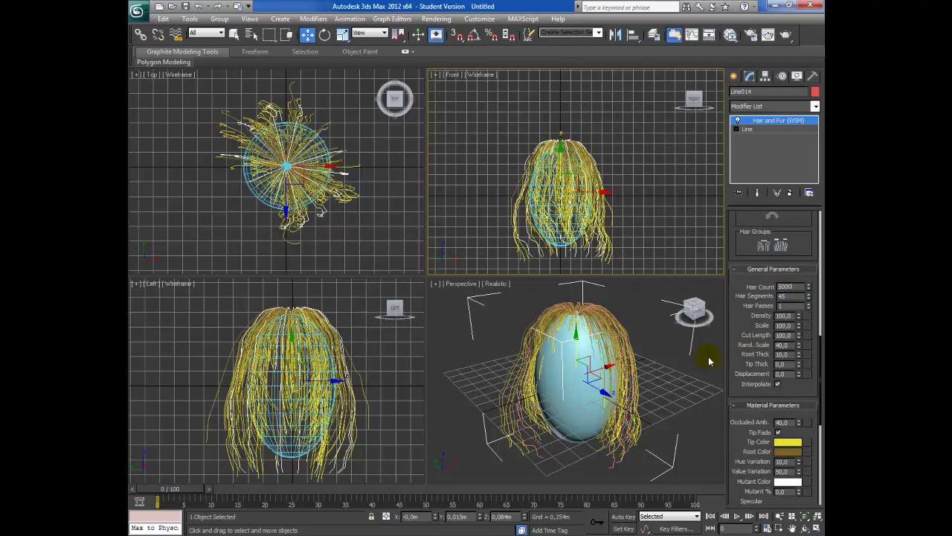
{"action": "key", "text": "Return"}
Render the Perspective view in the Rendered Frame Window to check the blond hair, then close it
{"action": "left_click", "coordinate": [477, 298]}
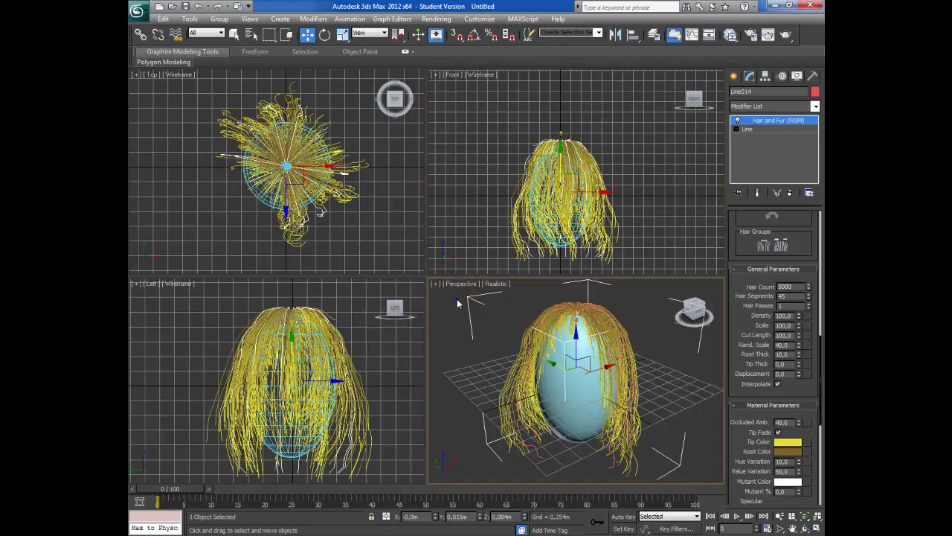
{"action": "left_click", "coordinate": [436, 19]}
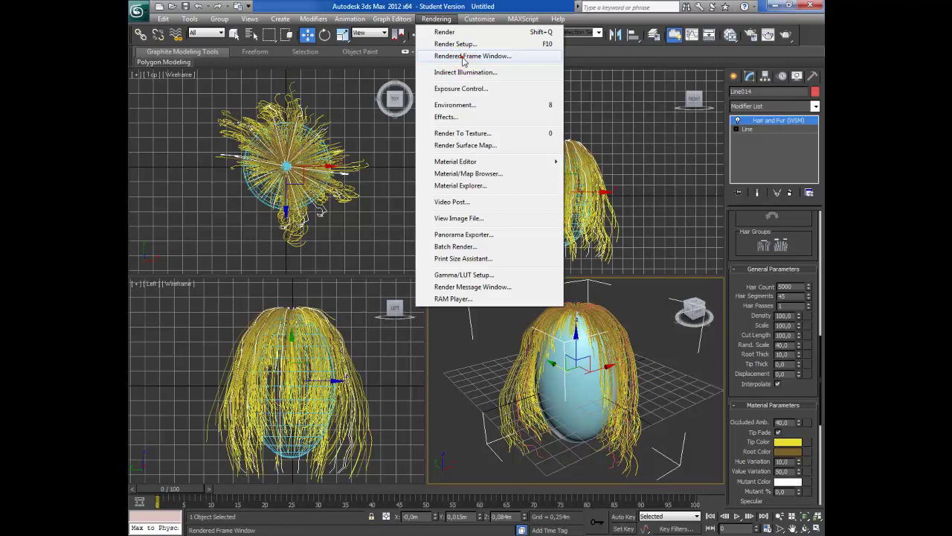
{"action": "left_click", "coordinate": [463, 56]}
{"action": "left_click", "coordinate": [511, 431]}
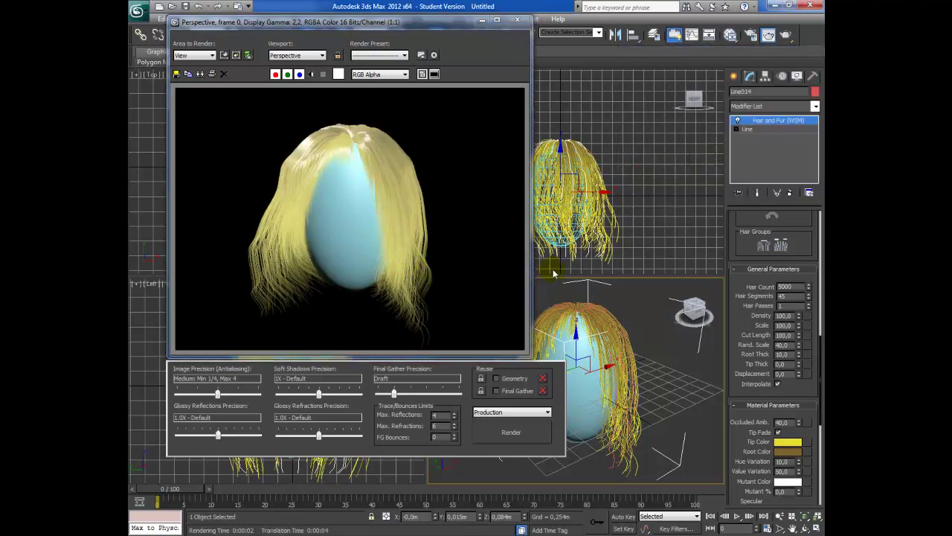
{"action": "left_click", "coordinate": [517, 19]}
{"action": "left_click", "coordinate": [736, 129]}
Select the right-side strands' lower vertices, move them right and rotate them outward
{"action": "left_click", "coordinate": [754, 139]}
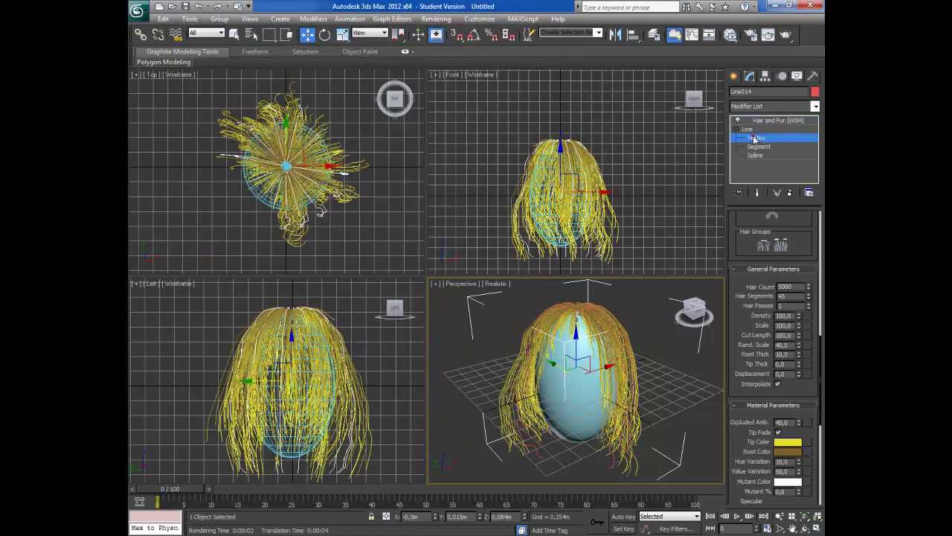
{"action": "left_click", "coordinate": [521, 305]}
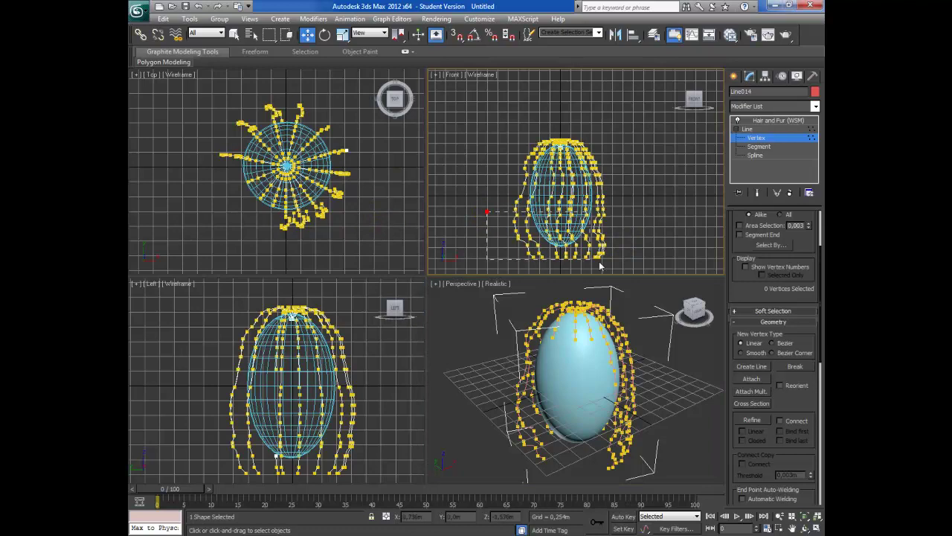
{"action": "left_click_drag", "start_coordinate": [487, 212], "coordinate": [601, 266]}
{"action": "left_click_drag", "start_coordinate": [626, 223], "coordinate": [638, 225]}
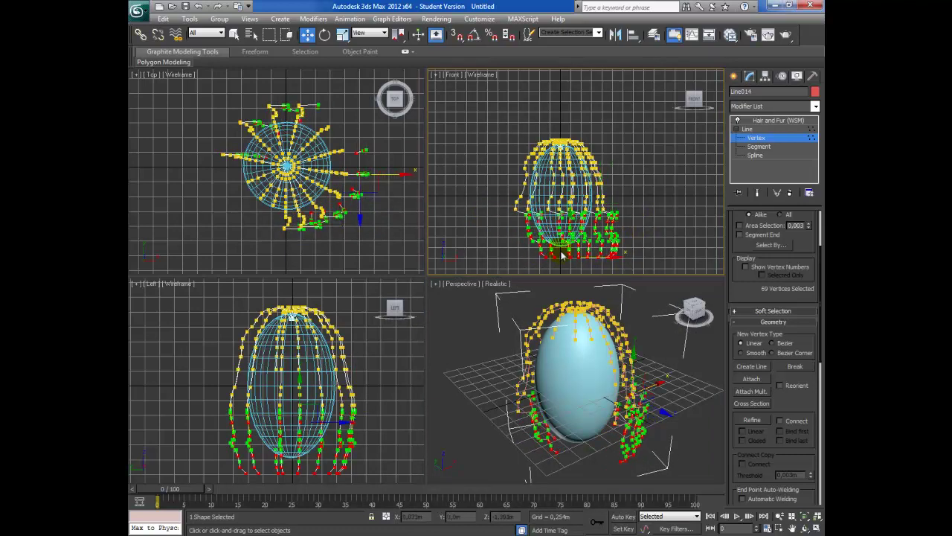
{"action": "left_click", "coordinate": [325, 35]}
{"action": "left_click_drag", "start_coordinate": [590, 239], "coordinate": [587, 246]}
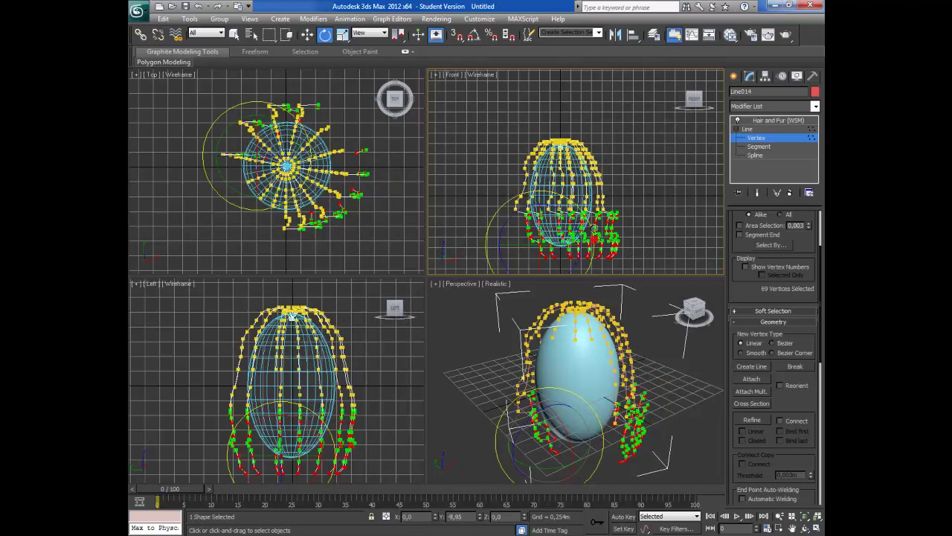
Reselect 60 vertices on the right-side strand tips and adjust them again
{"action": "left_click", "coordinate": [596, 218]}
{"action": "left_click", "coordinate": [306, 35]}
{"action": "left_click_drag", "start_coordinate": [671, 219], "coordinate": [513, 274]}
{"action": "left_click_drag", "start_coordinate": [609, 222], "coordinate": [631, 236]}
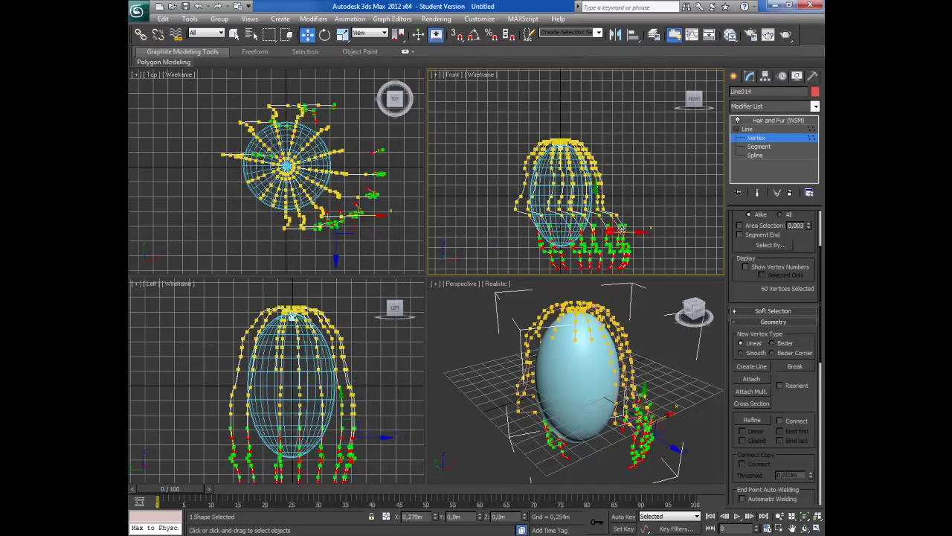
{"action": "left_click", "coordinate": [655, 253]}
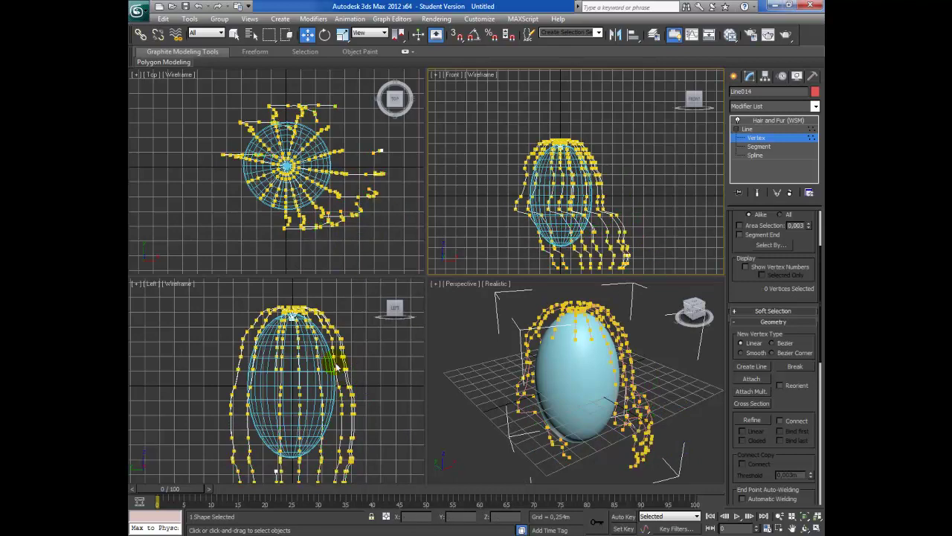
At Segment level, select two segments of a guide strand on the egg's crown
{"action": "left_click", "coordinate": [759, 146]}
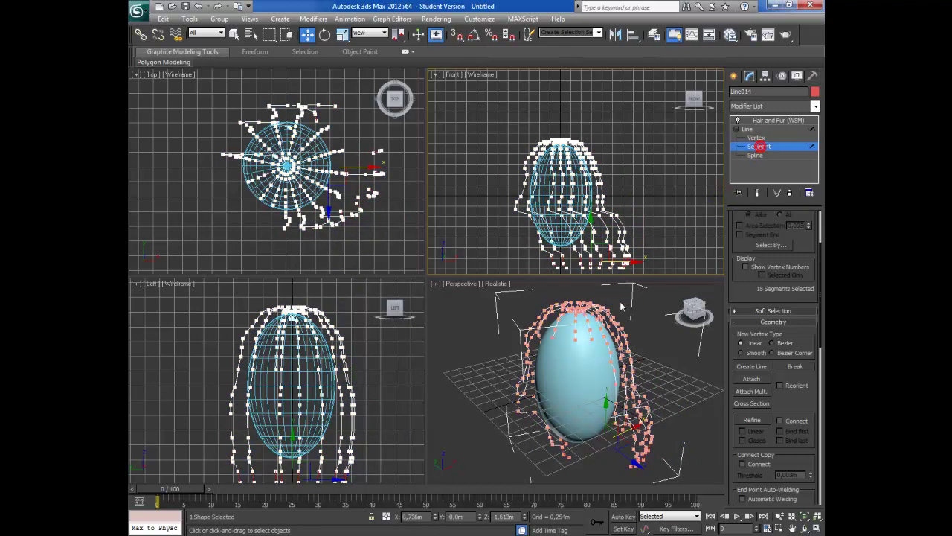
{"action": "left_click", "coordinate": [755, 155]}
{"action": "left_click", "coordinate": [574, 334]}
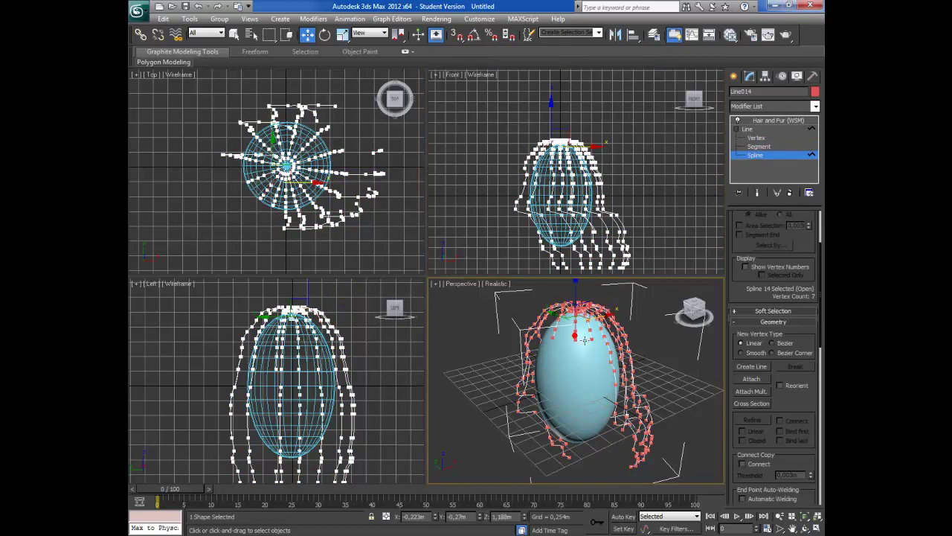
{"action": "left_click", "coordinate": [646, 205]}
{"action": "scroll", "coordinate": [542, 186], "scroll_direction": "up", "scroll_amount": 2}
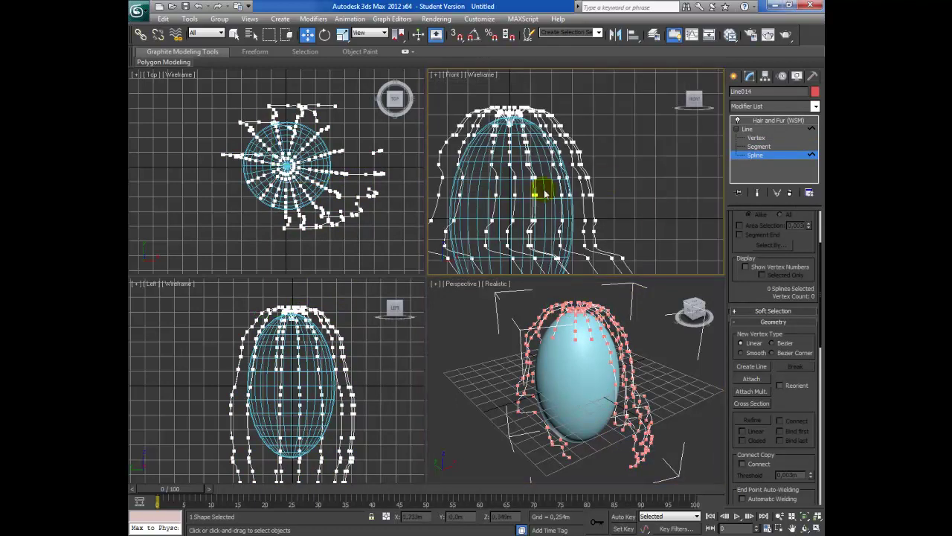
{"action": "scroll", "coordinate": [496, 144], "scroll_direction": "up", "scroll_amount": 2}
{"action": "left_click", "coordinate": [746, 146]}
{"action": "left_click", "coordinate": [574, 332]}
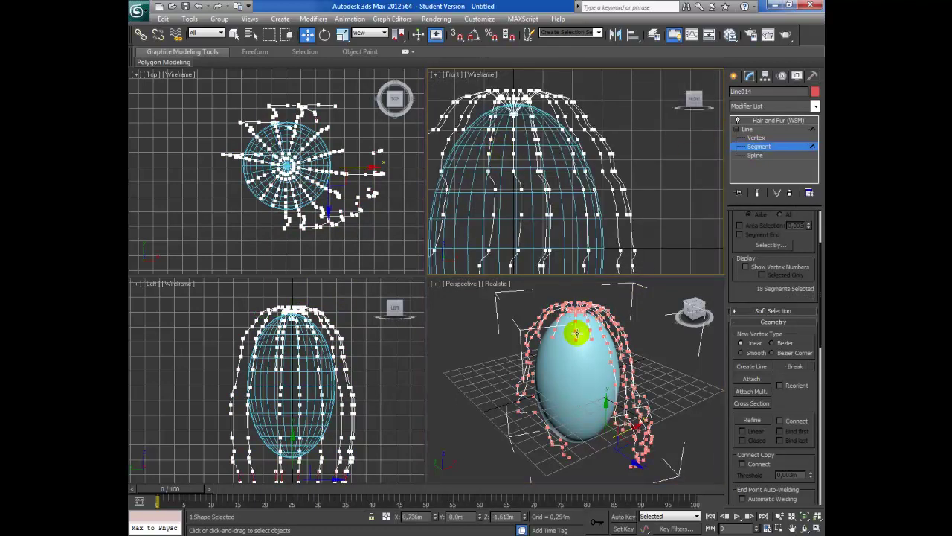
{"action": "left_click", "coordinate": [575, 331]}
{"action": "left_click", "coordinate": [602, 122], "text": "ctrl"}
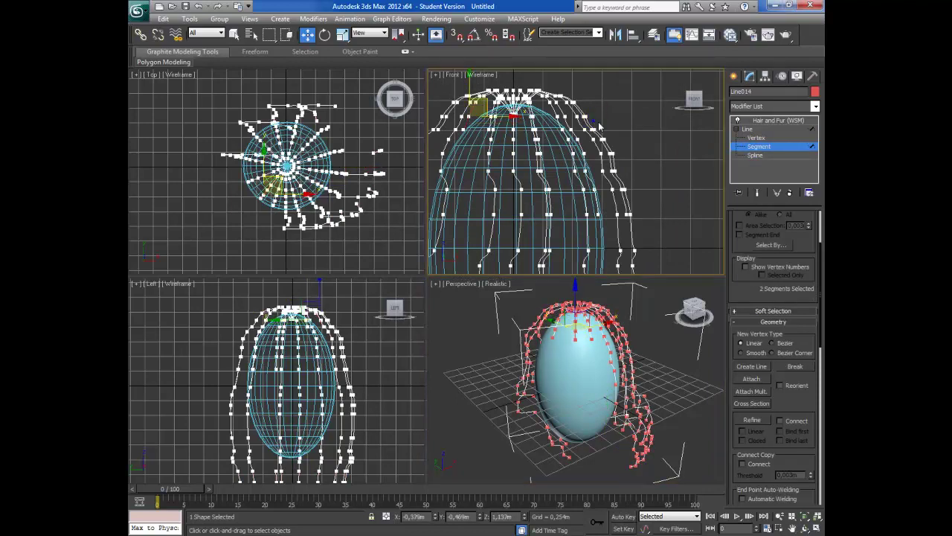
Move the crown segments up-left, then raise one strand vertex higher in the Front viewport
{"action": "middle_click_drag", "start_coordinate": [489, 101], "coordinate": [563, 173]}
{"action": "mouse_move", "coordinate": [561, 172]}
{"action": "left_mouse_down"}
{"action": "mouse_move", "coordinate": [539, 151]}
{"action": "mouse_move", "coordinate": [509, 168]}
{"action": "left_mouse_up"}
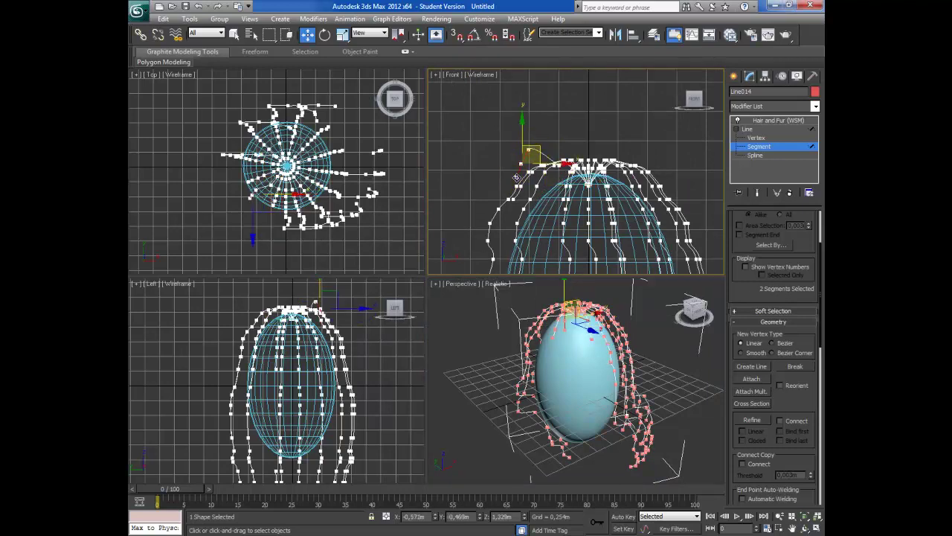
{"action": "left_click", "coordinate": [757, 138]}
{"action": "left_click", "coordinate": [519, 167]}
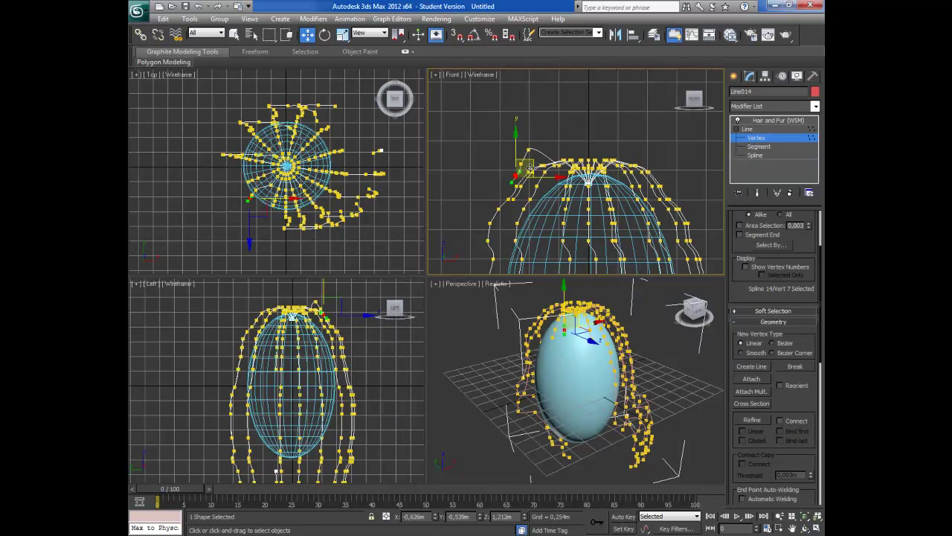
{"action": "left_click_drag", "start_coordinate": [520, 161], "coordinate": [521, 116]}
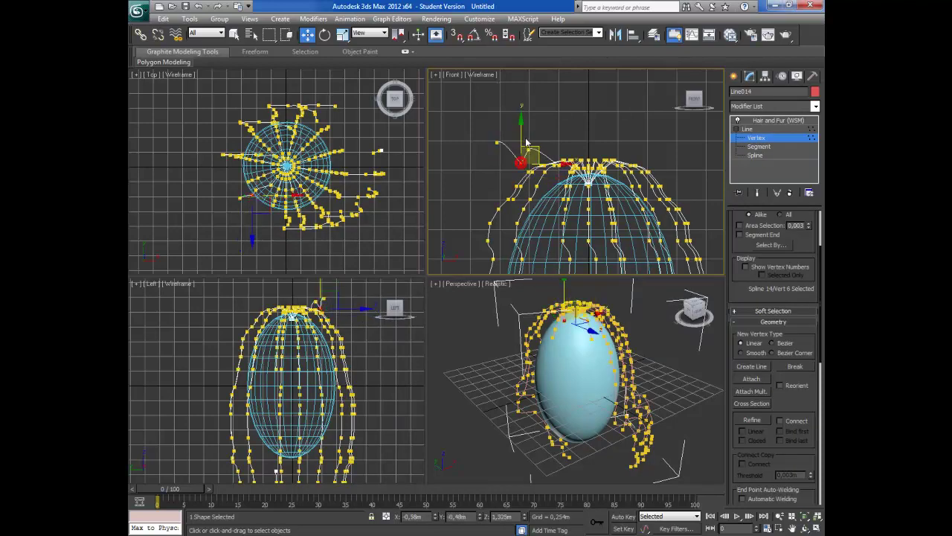
Render the Perspective view once and close the render, which shows no hair
{"action": "middle_click", "coordinate": [655, 320]}
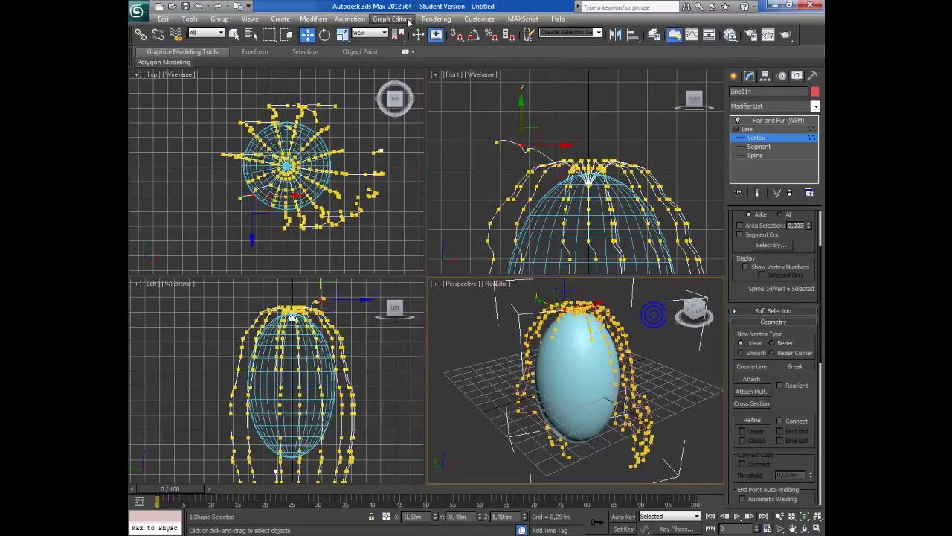
{"action": "left_click", "coordinate": [437, 19]}
{"action": "left_click", "coordinate": [461, 58]}
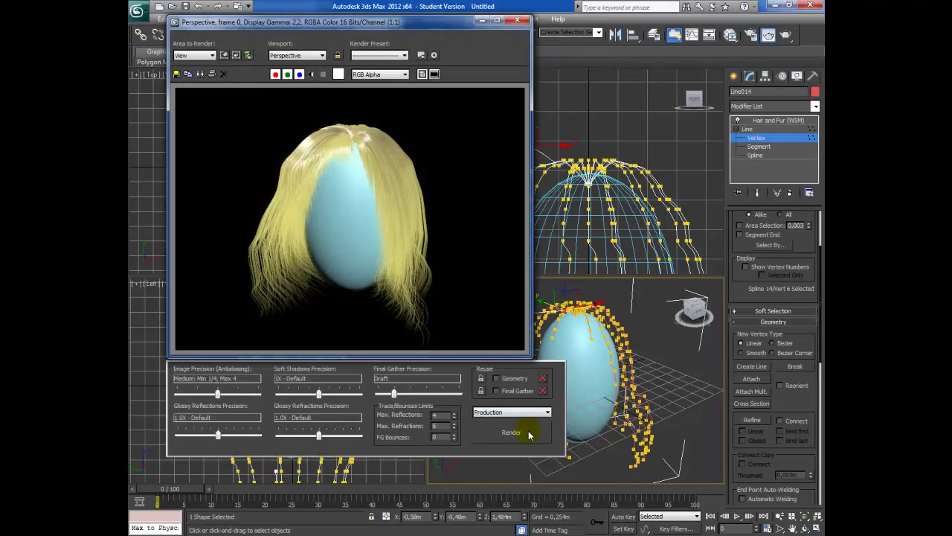
{"action": "left_click", "coordinate": [511, 432]}
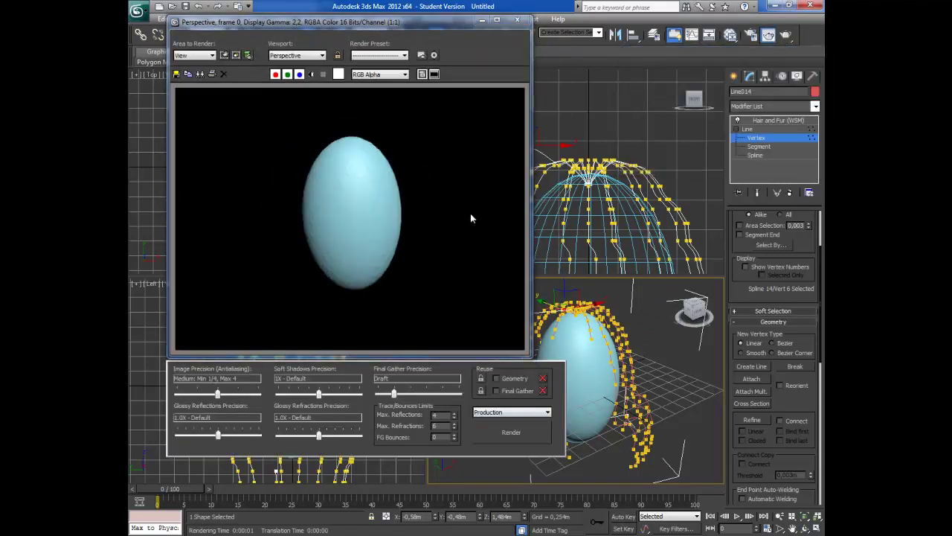
{"action": "left_click", "coordinate": [517, 20]}
Reselect Hair and Fur (WSM), orbit the Perspective view, and re-render the blond hair
{"action": "left_click", "coordinate": [774, 124]}
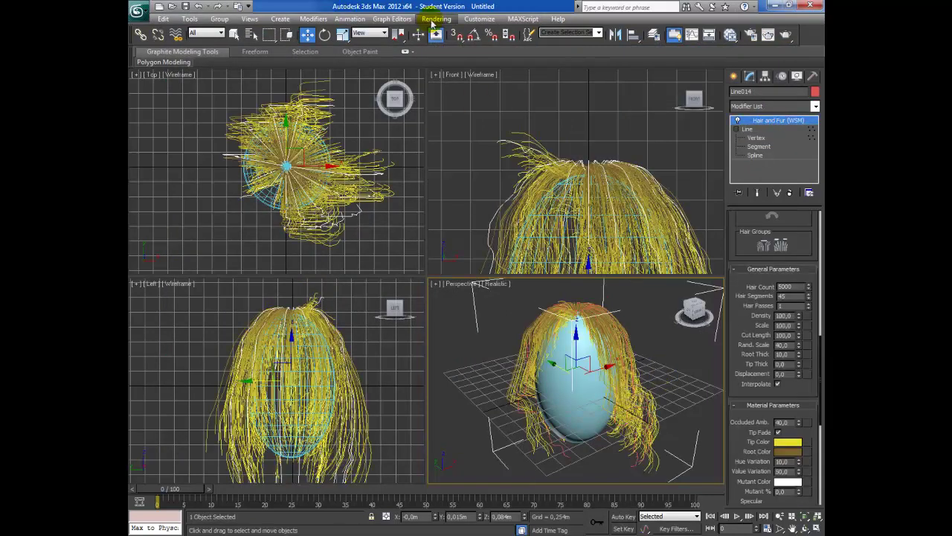
{"action": "left_click", "coordinate": [804, 528]}
{"action": "mouse_move", "coordinate": [560, 374]}
{"action": "left_mouse_down"}
{"action": "mouse_move", "coordinate": [633, 358]}
{"action": "mouse_move", "coordinate": [479, 345]}
{"action": "mouse_move", "coordinate": [475, 353]}
{"action": "mouse_move", "coordinate": [558, 382]}
{"action": "left_mouse_up"}
{"action": "left_click", "coordinate": [436, 18]}
{"action": "left_click", "coordinate": [456, 57]}
{"action": "left_click", "coordinate": [512, 431]}
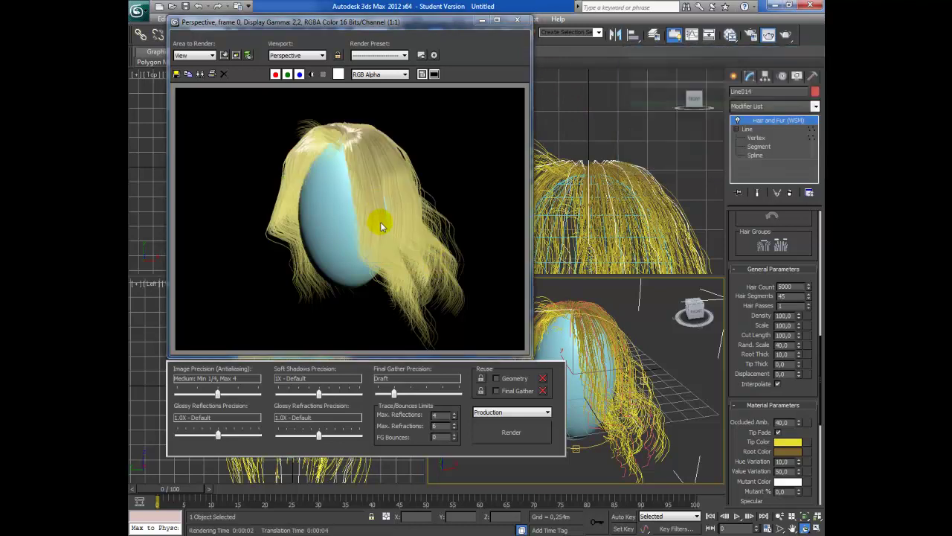
{"action": "left_click", "coordinate": [517, 22]}
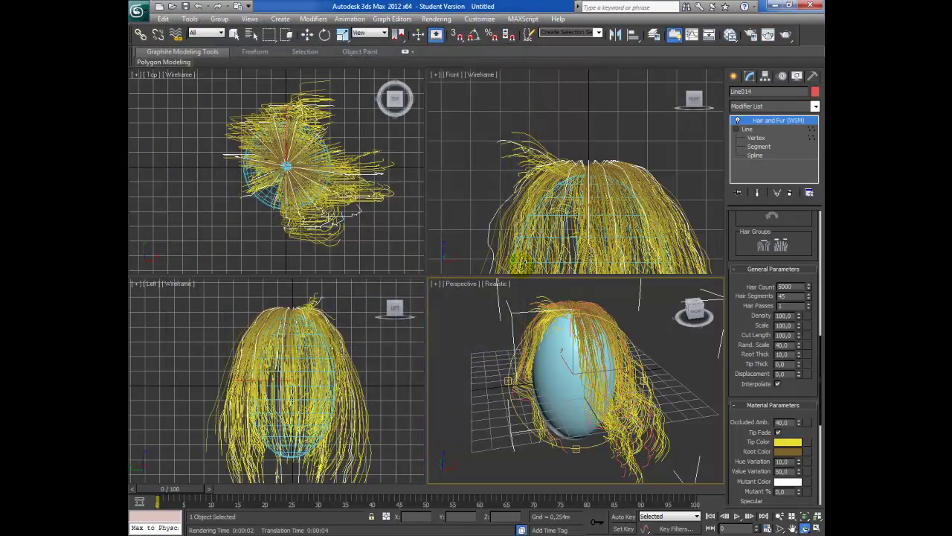
Orbit the Perspective view around the egg head to inspect the long blond hair
{"action": "left_click_drag", "start_coordinate": [521, 357], "coordinate": [497, 362]}
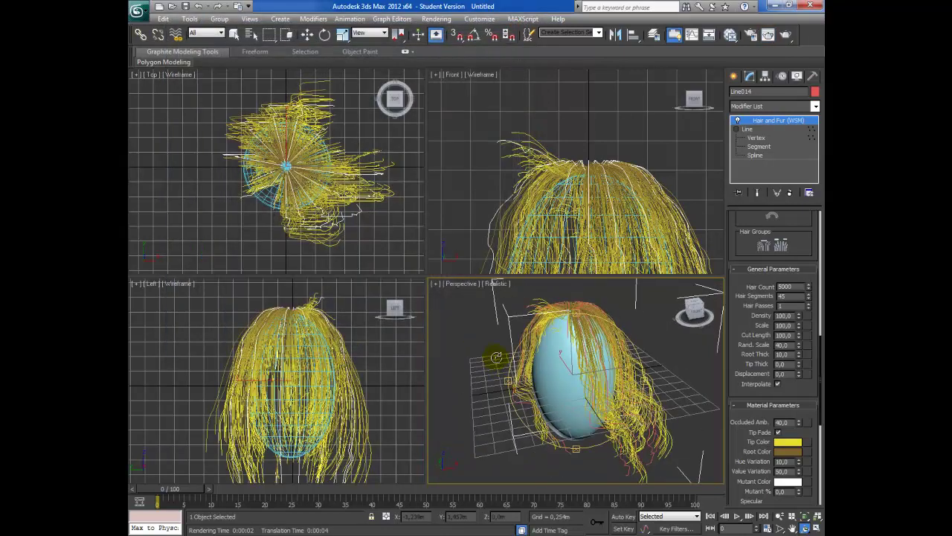